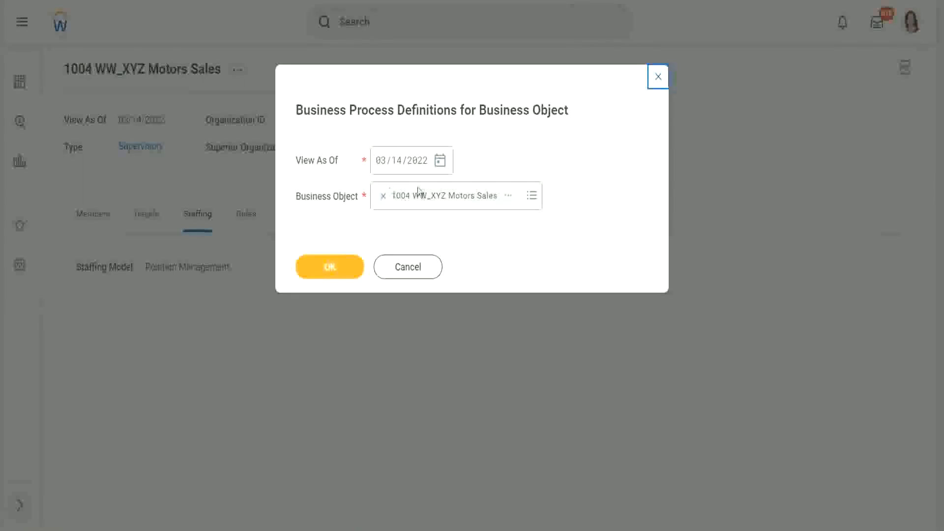
- List the business process definitions for 1004 WW_XYZ Motors Sales and filter them to Create Position (Default Definition)
{"action": "left_click", "coordinate": [339, 266]}
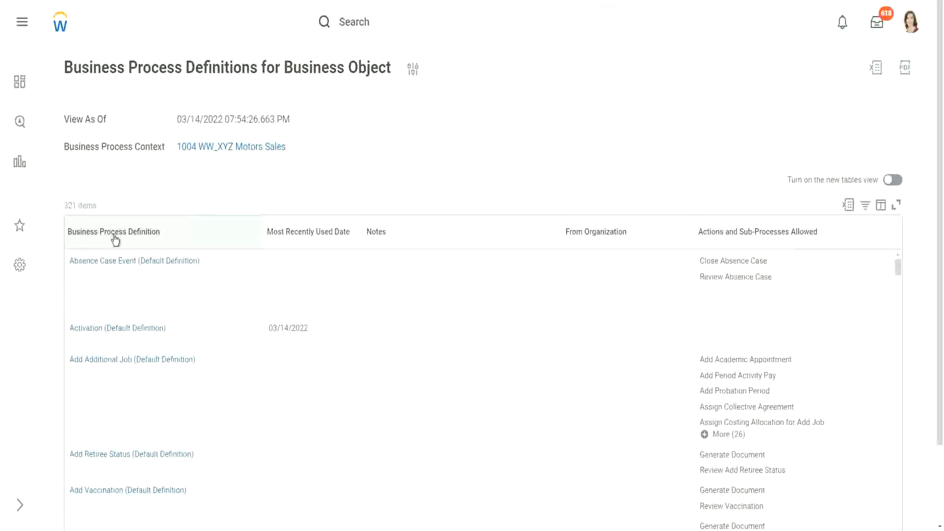
{"action": "left_click", "coordinate": [116, 237]}
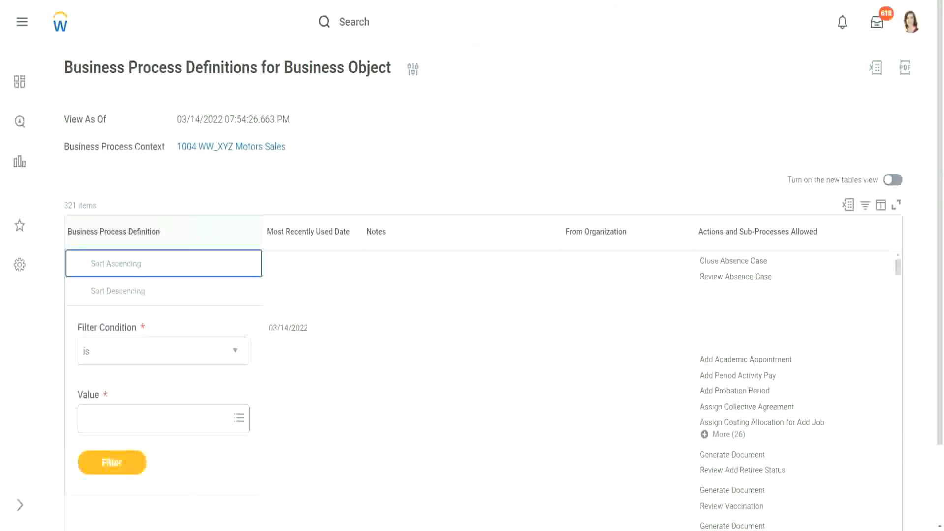
{"action": "left_click", "coordinate": [119, 431]}
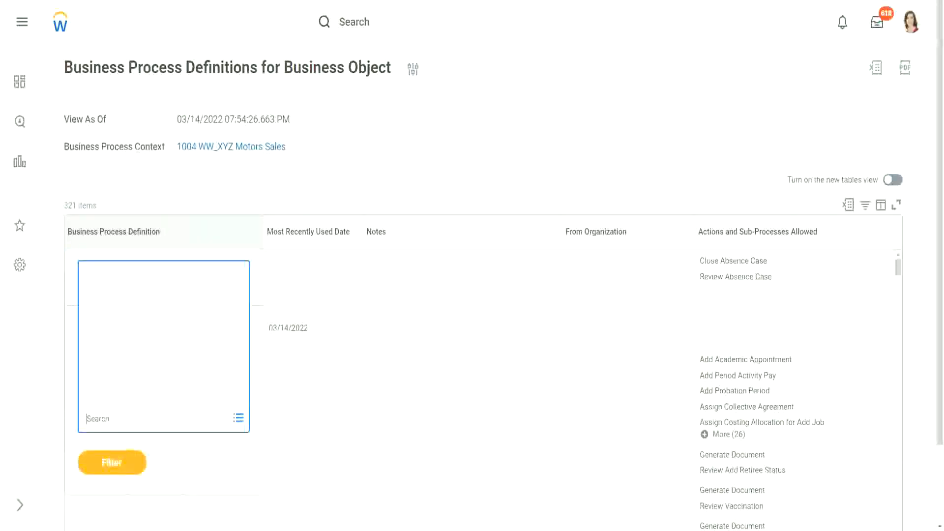
{"action": "type", "text": "create position"}
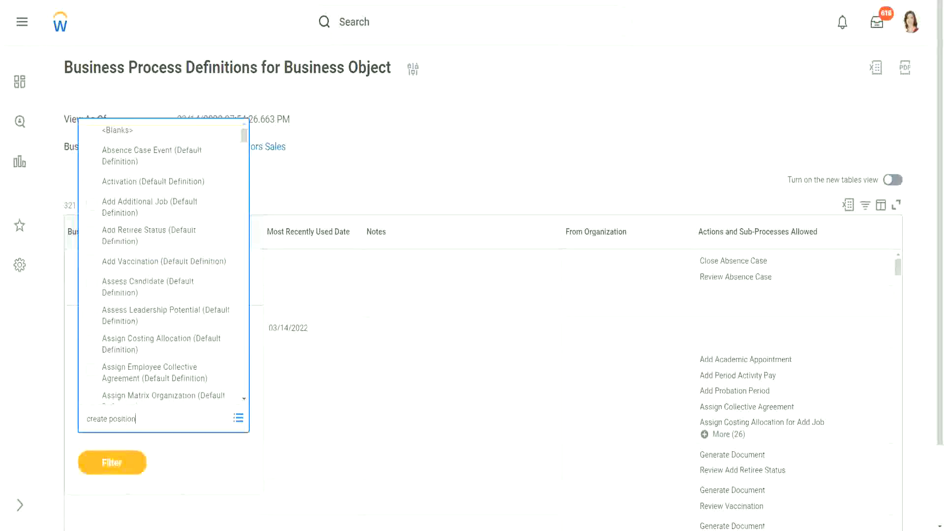
{"action": "key", "text": "Return"}
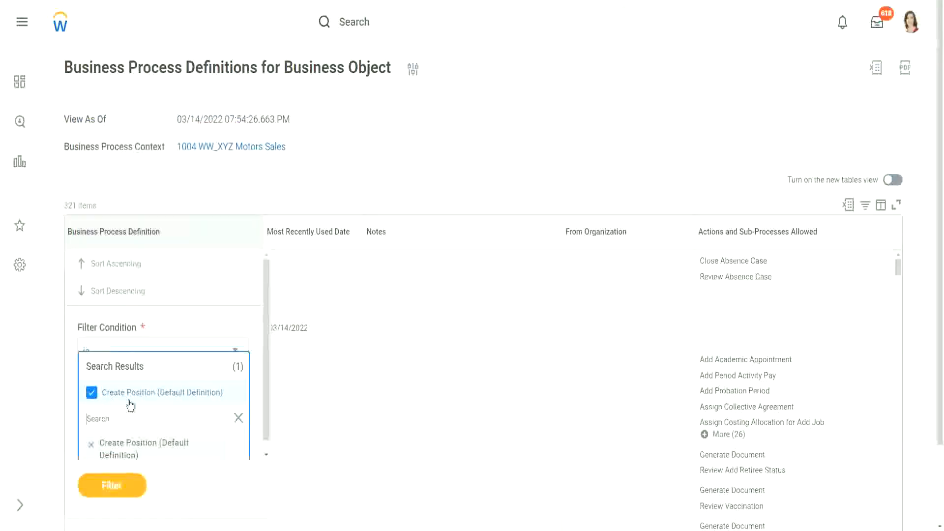
{"action": "left_click", "coordinate": [109, 486]}
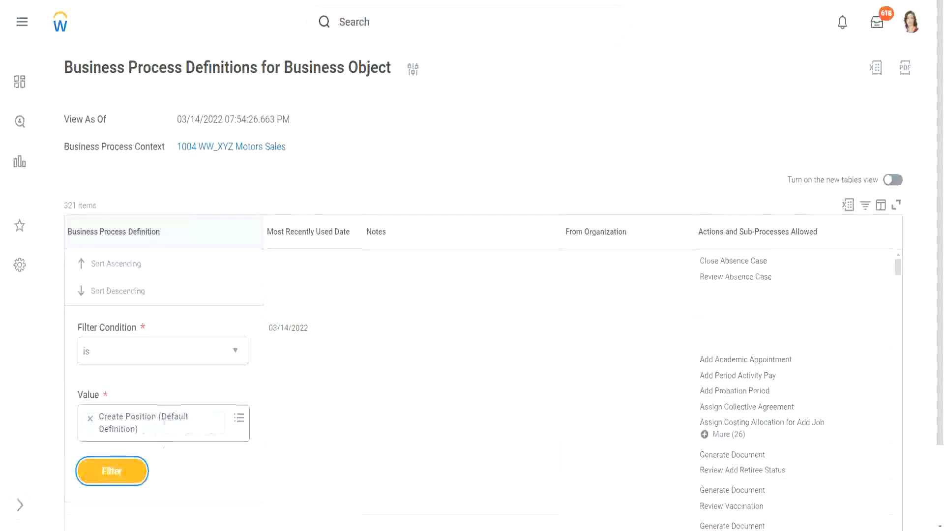
{"action": "left_click", "coordinate": [116, 477]}
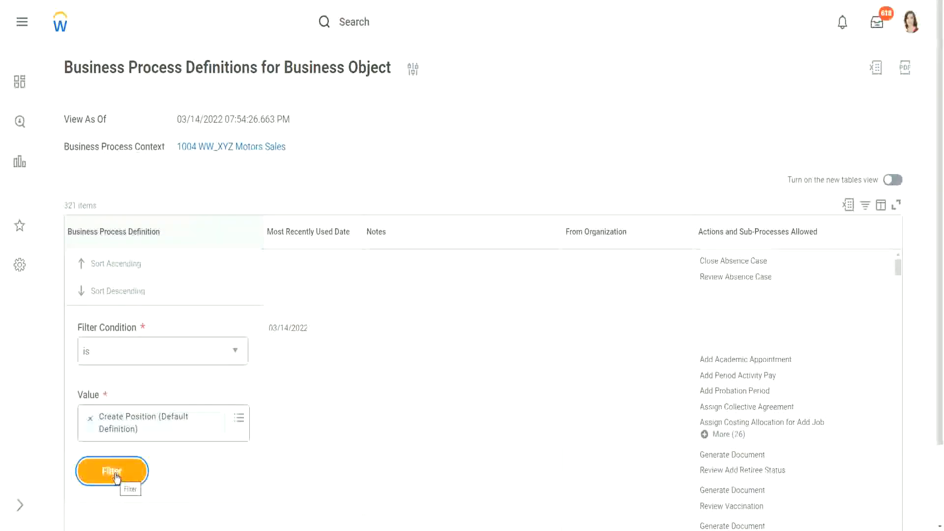
{"action": "left_click", "coordinate": [116, 477]}
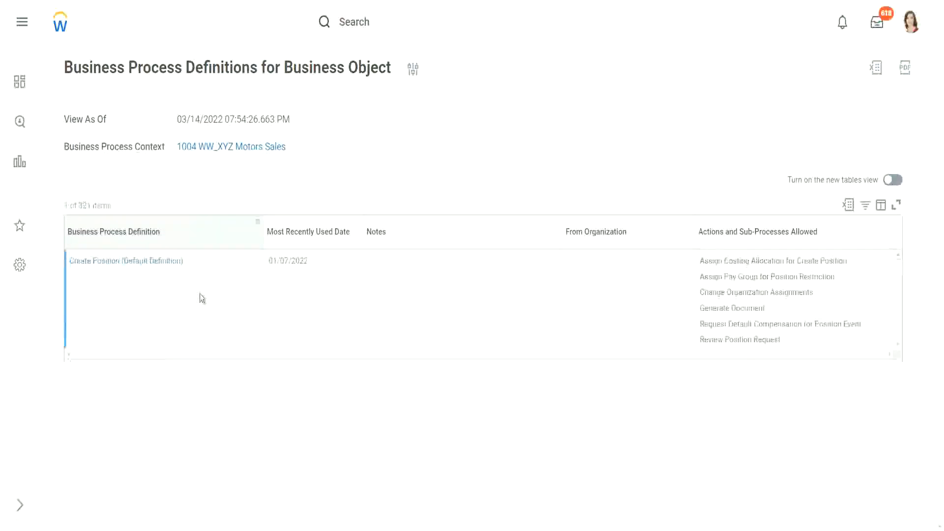
- Open the Create Position default definition and examine its initiation step
{"action": "left_click", "coordinate": [110, 264]}
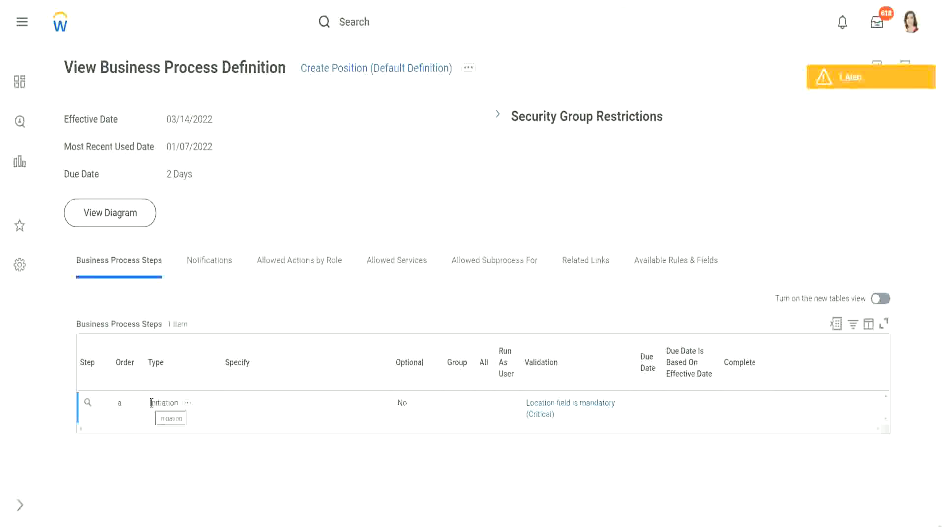
{"action": "left_click_drag", "start_coordinate": [151, 403], "coordinate": [177, 403]}
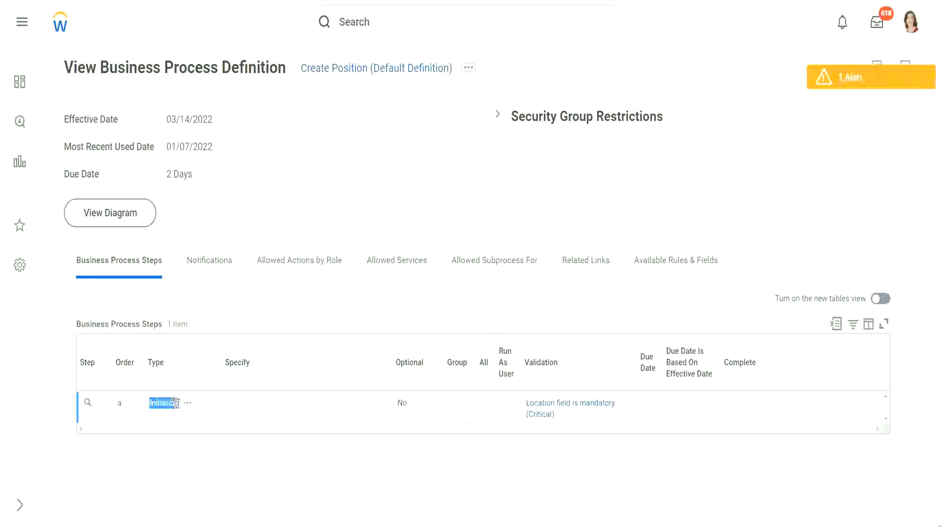
{"action": "left_click", "coordinate": [169, 403]}
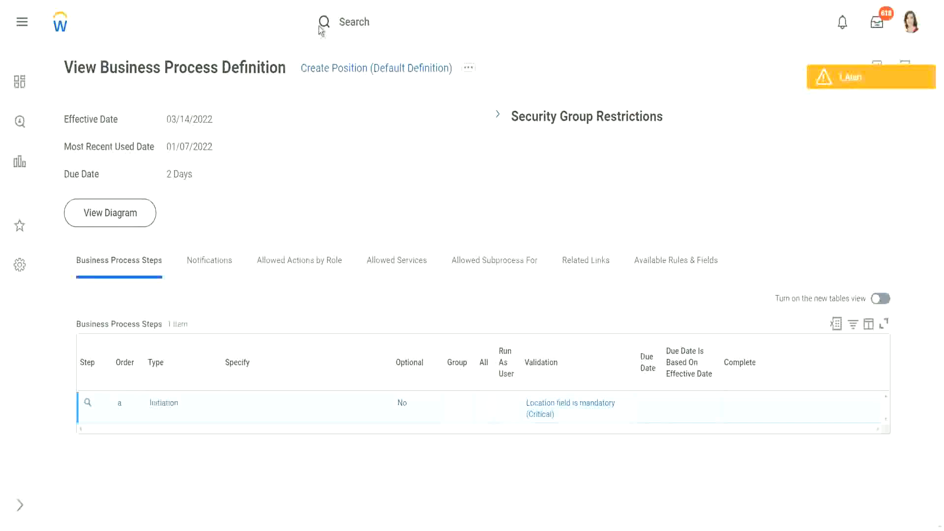
- Search for 1001, open supervisory organization 1001 WW_XYZ Motors and go through 1002 WW_XYZ Motors Executive to 1004 WW_XYZ Motors Sales
{"action": "left_click", "coordinate": [397, 21]}
{"action": "type", "text": "1001"}
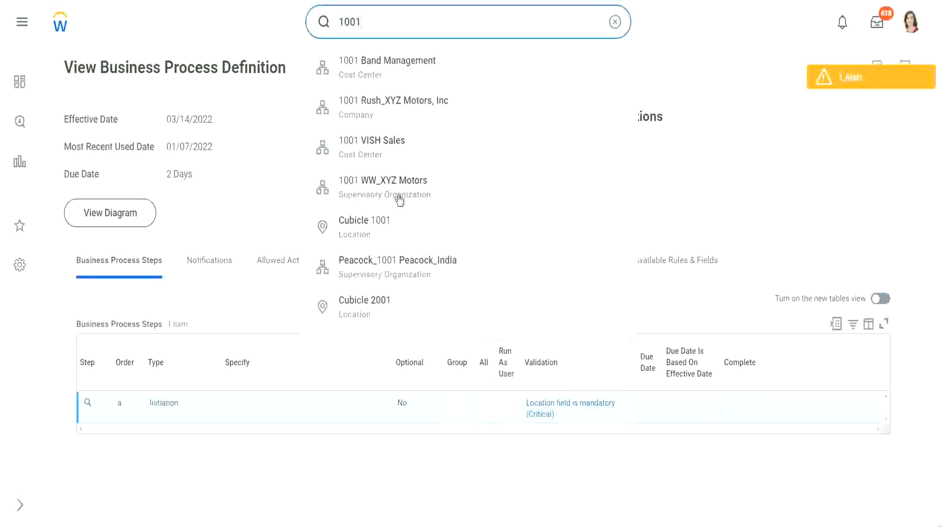
{"action": "left_click", "coordinate": [397, 194]}
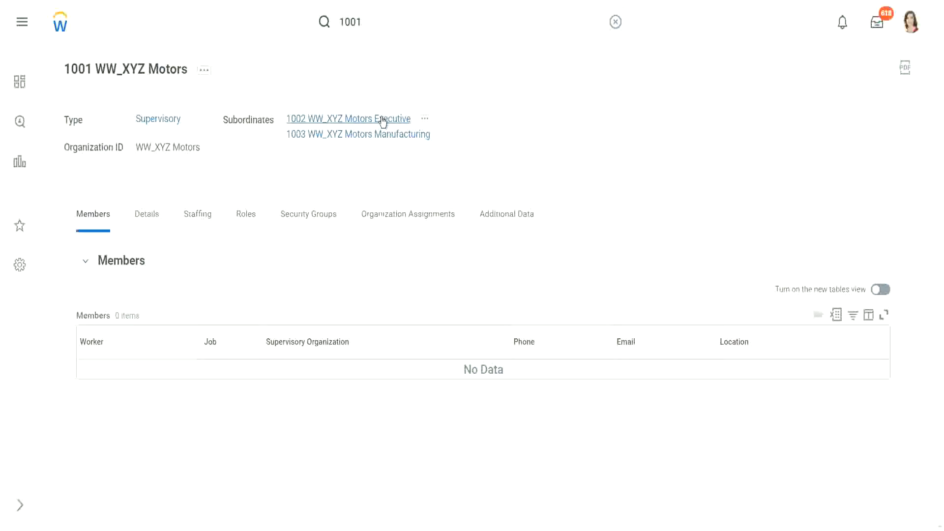
{"action": "left_click", "coordinate": [385, 121]}
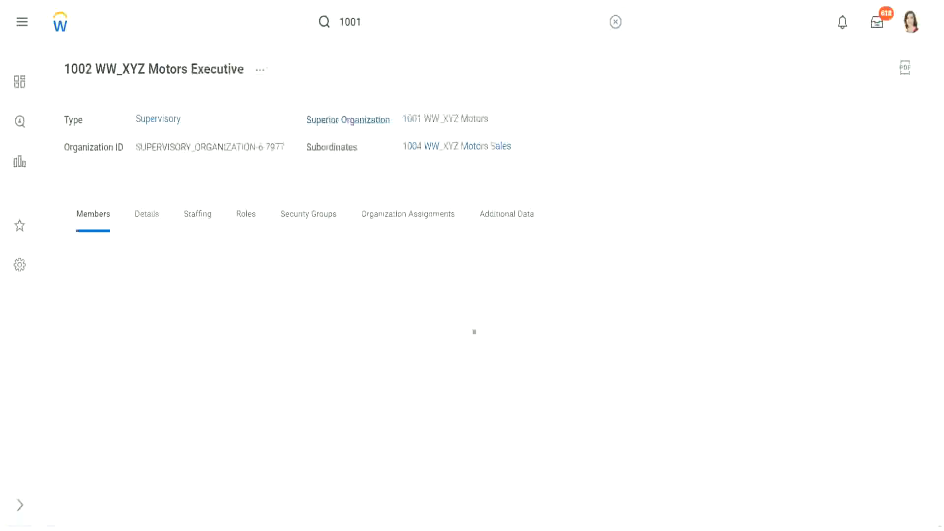
{"action": "left_click", "coordinate": [497, 148]}
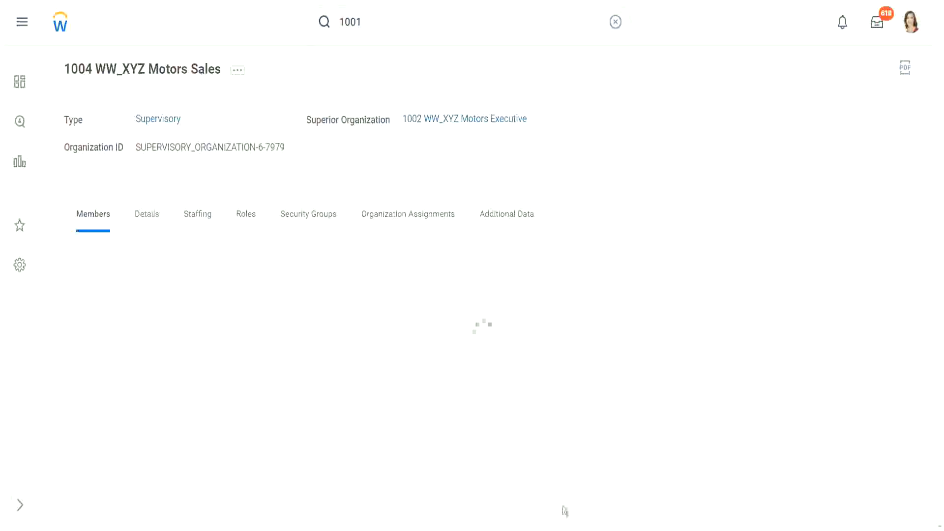
- Create a Create Position business process definition for 1004 WW_XYZ Motors Sales, neither copying nor linking an existing definition
{"action": "left_click", "coordinate": [238, 71]}
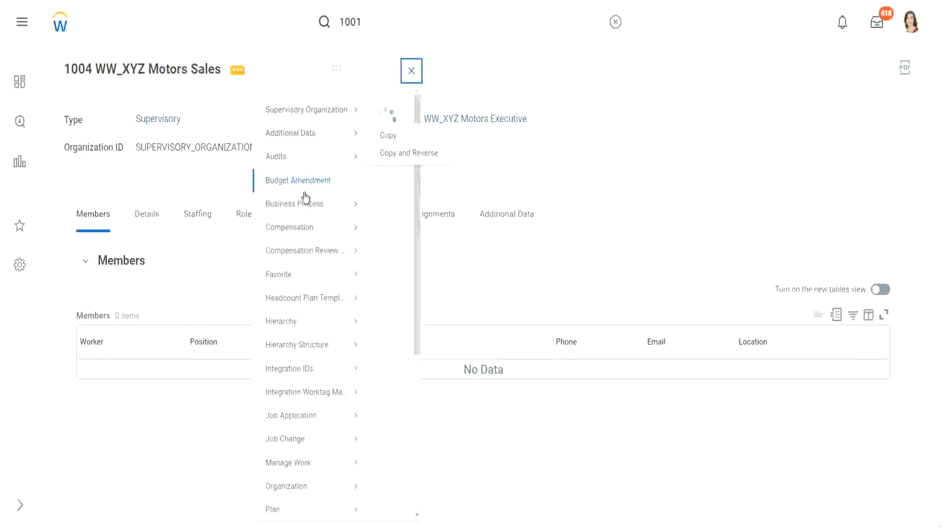
{"action": "mouse_move", "coordinate": [311, 217]}
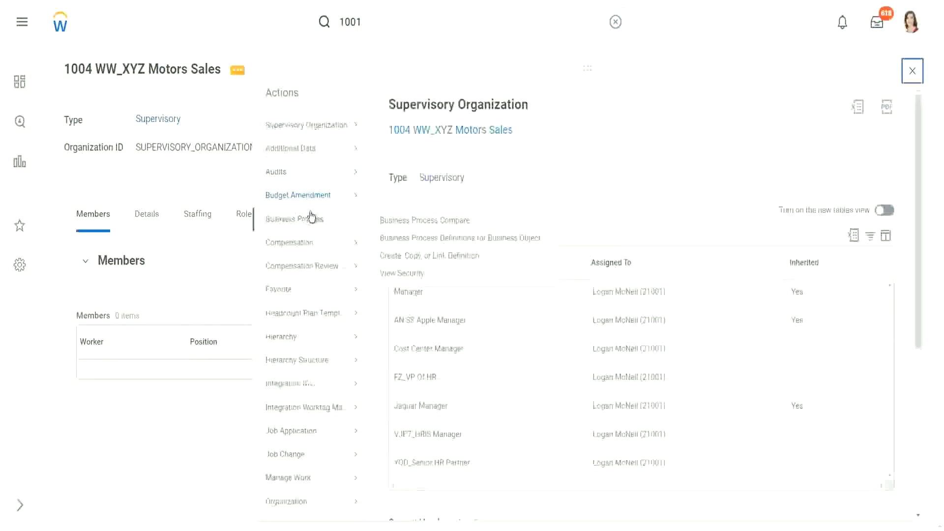
{"action": "left_click", "coordinate": [407, 256]}
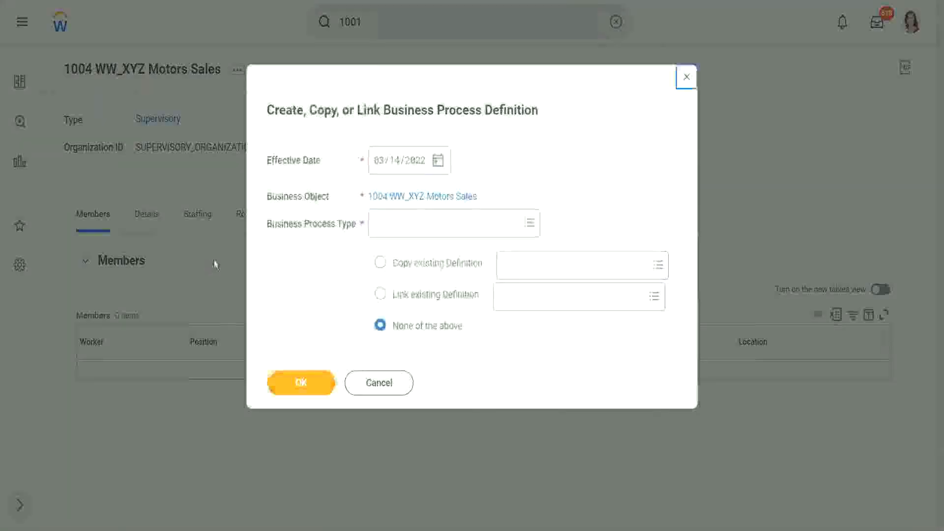
{"action": "left_click", "coordinate": [302, 383]}
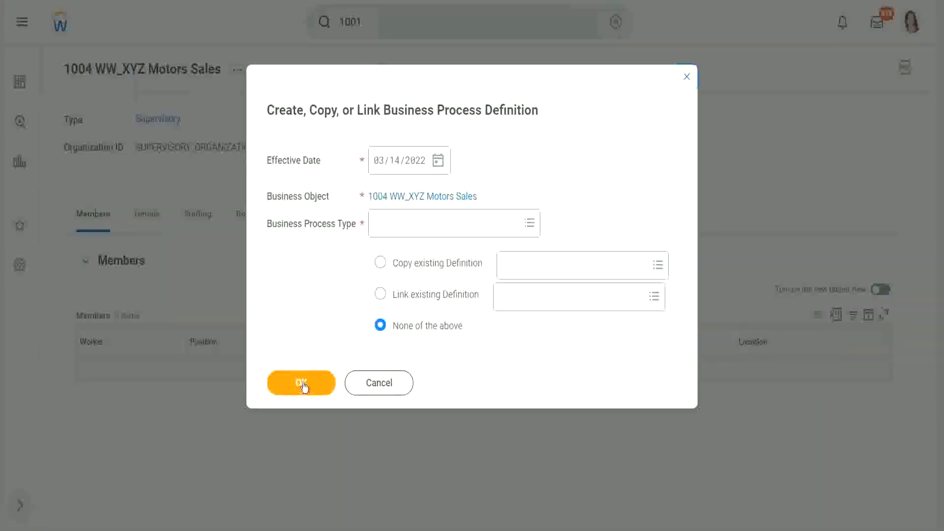
{"action": "left_click", "coordinate": [434, 230]}
{"action": "type", "text": "create"}
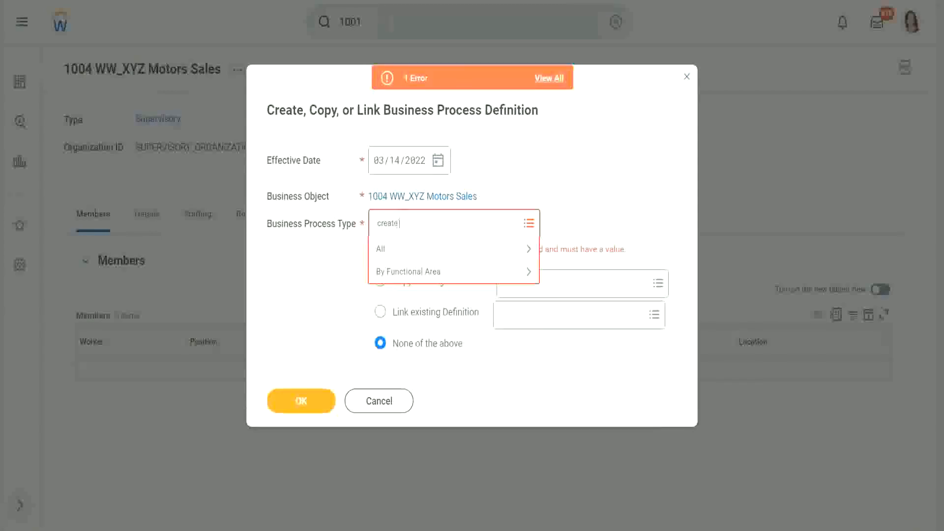
{"action": "type", "text": " position"}
{"action": "key", "text": "Return"}
{"action": "left_click", "coordinate": [443, 247]}
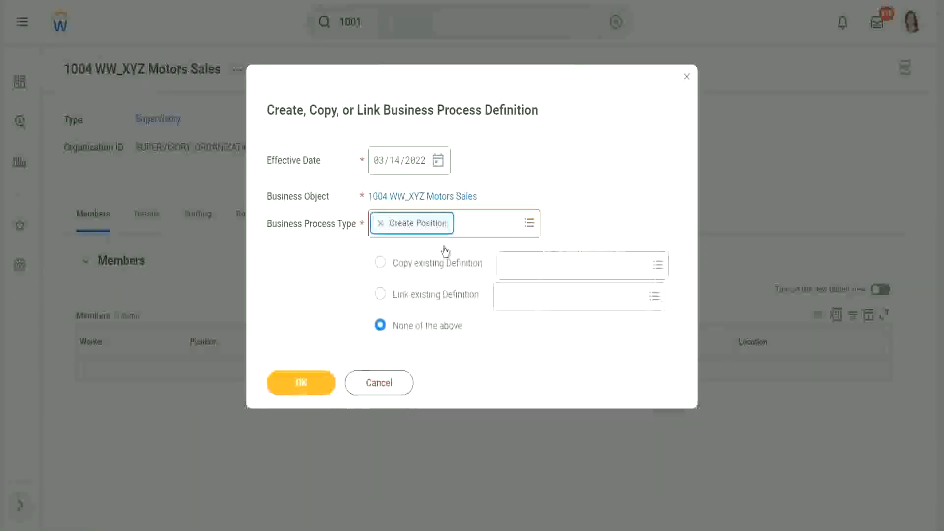
{"action": "left_click", "coordinate": [308, 384]}
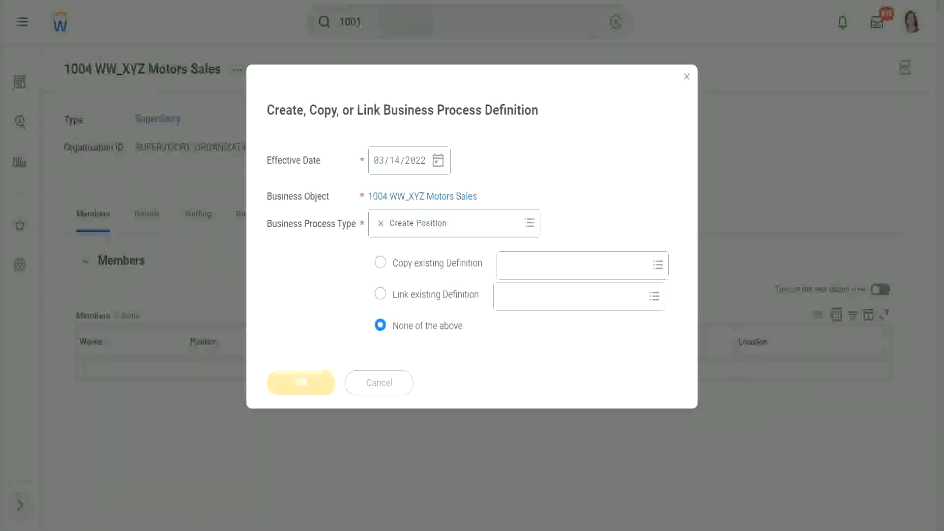
- Add a business process step with order b and type Approval
{"action": "scroll", "coordinate": [287, 291], "scroll_direction": "down", "scroll_amount": 3}
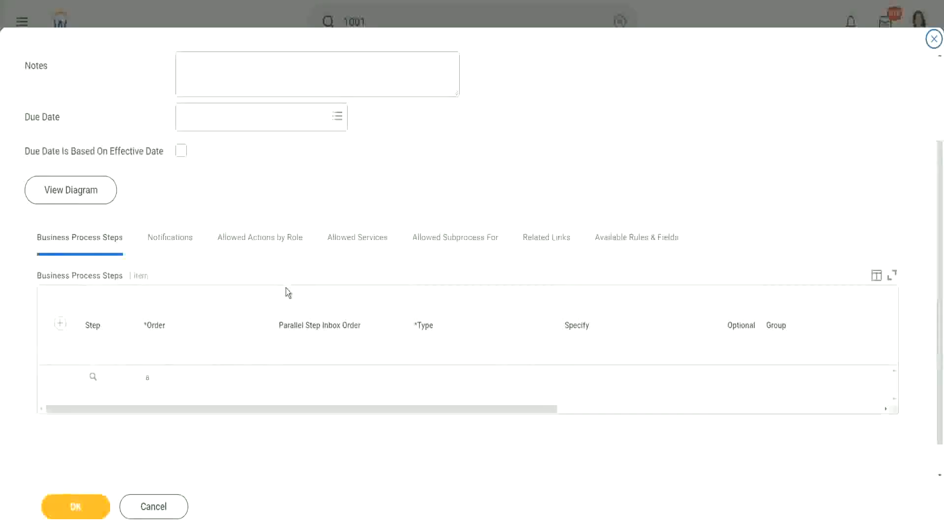
{"action": "left_click", "coordinate": [60, 286]}
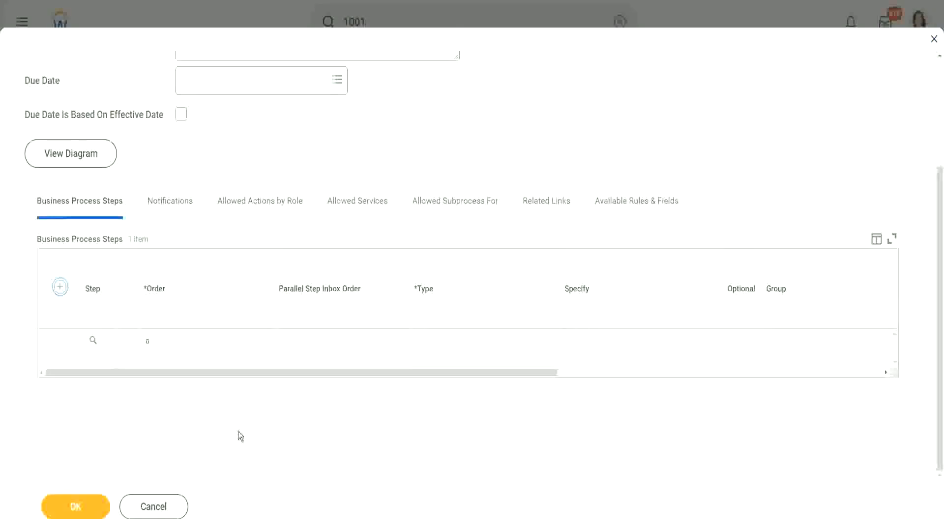
{"action": "left_click", "coordinate": [173, 351]}
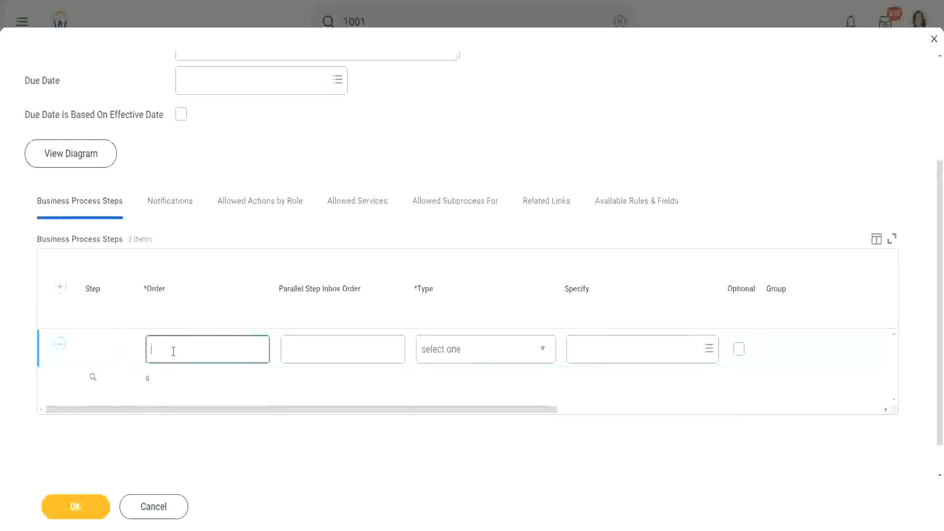
{"action": "type", "text": "b"}
{"action": "left_click", "coordinate": [472, 349]}
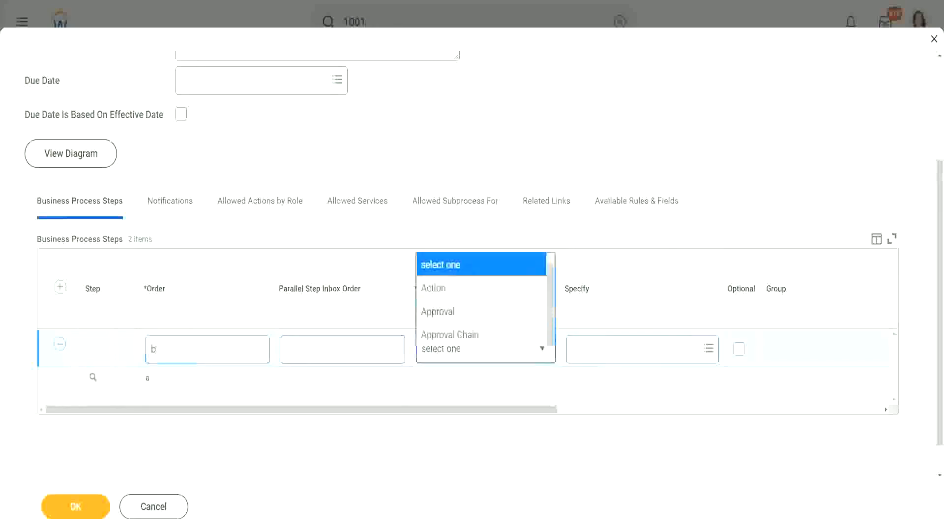
{"action": "left_click", "coordinate": [448, 67]}
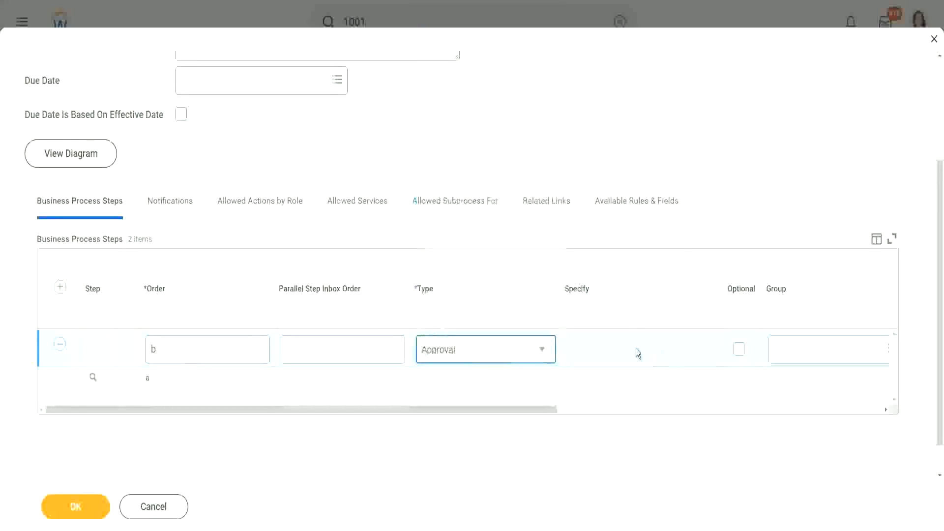
- Search the security groups for "hr partner" to use as the approval step's group
{"action": "left_click", "coordinate": [781, 356]}
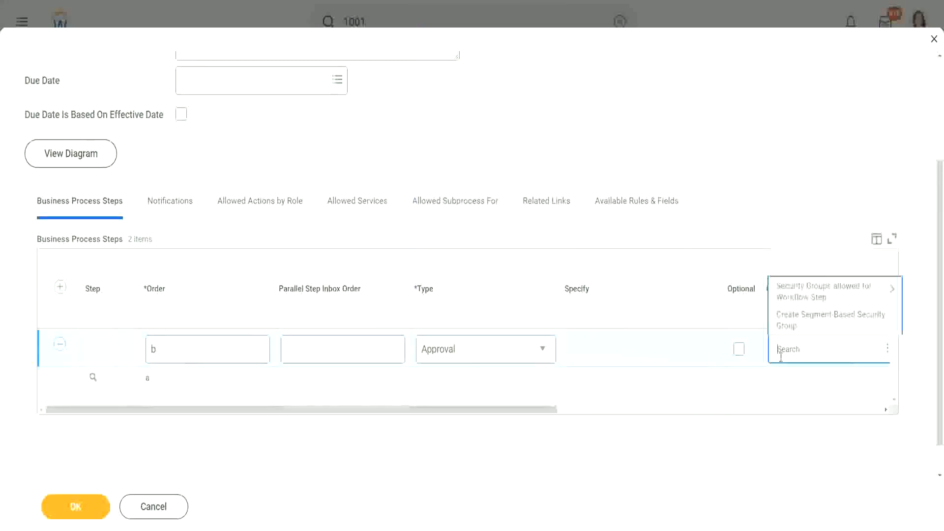
{"action": "type", "text": "hr partner"}
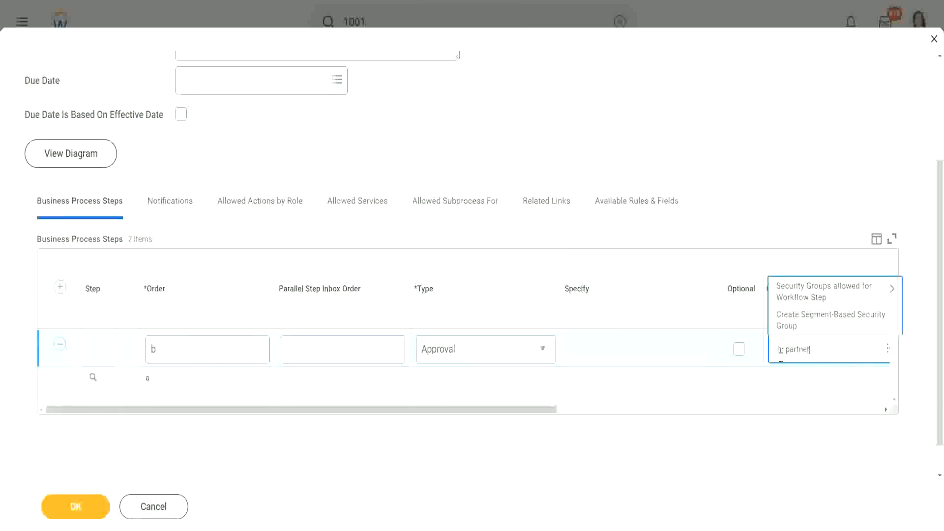
{"action": "key", "text": "Return"}
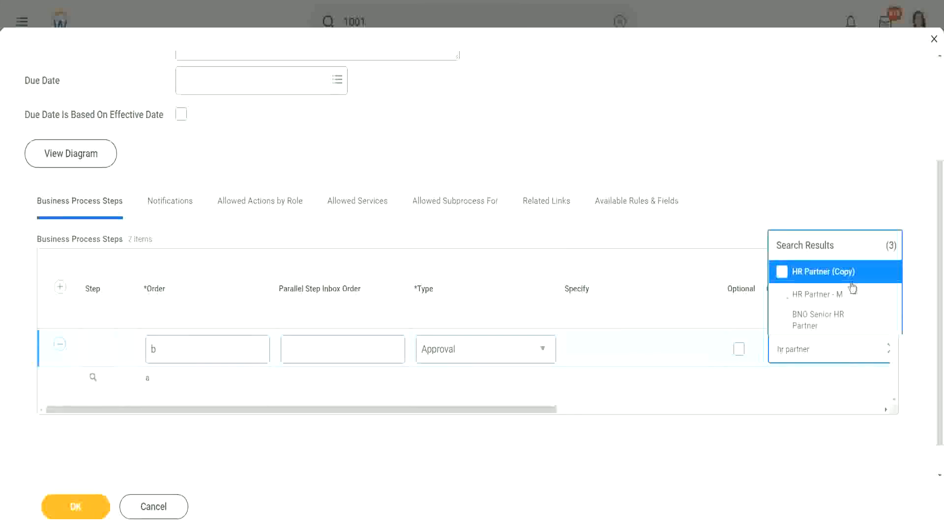
{"action": "left_click_drag", "start_coordinate": [466, 410], "coordinate": [583, 409]}
{"action": "left_click", "coordinate": [612, 355]}
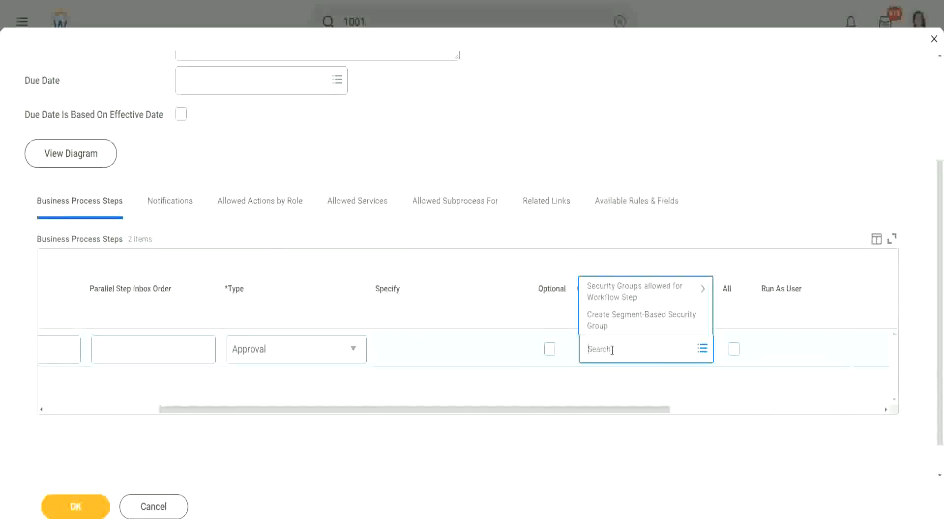
{"action": "type", "text": "hr partner"}
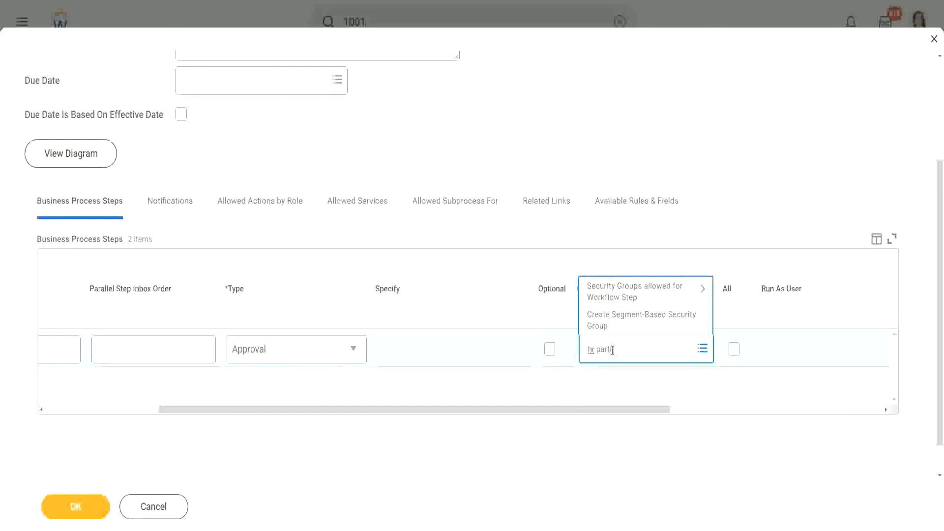
{"action": "key", "text": "Return"}
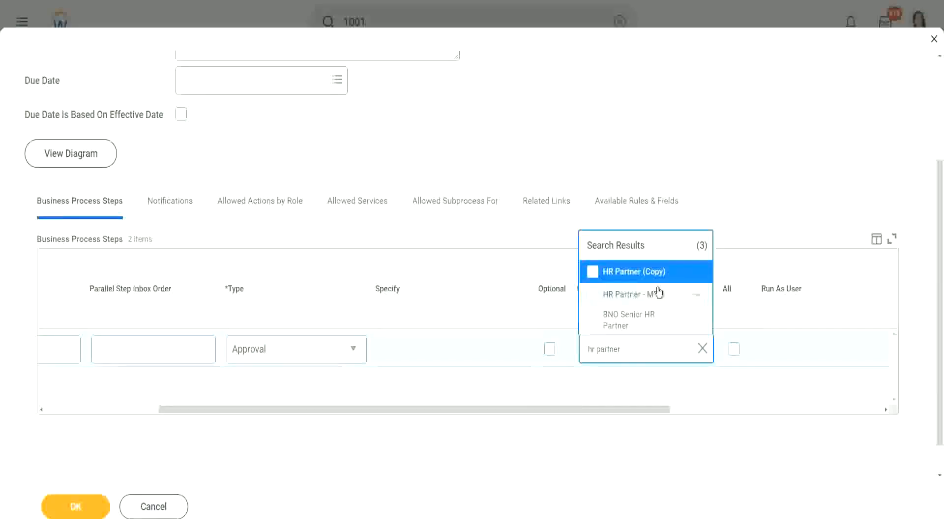
- Assign the Compensation Partner (by Supervisory) - M security group to approval step b
{"action": "left_click", "coordinate": [639, 349]}
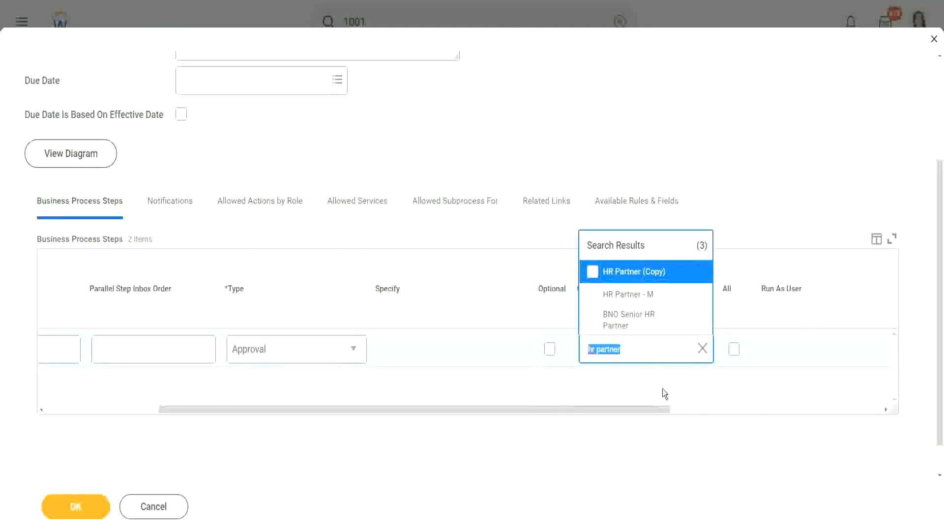
{"action": "type", "text": "compensation part"}
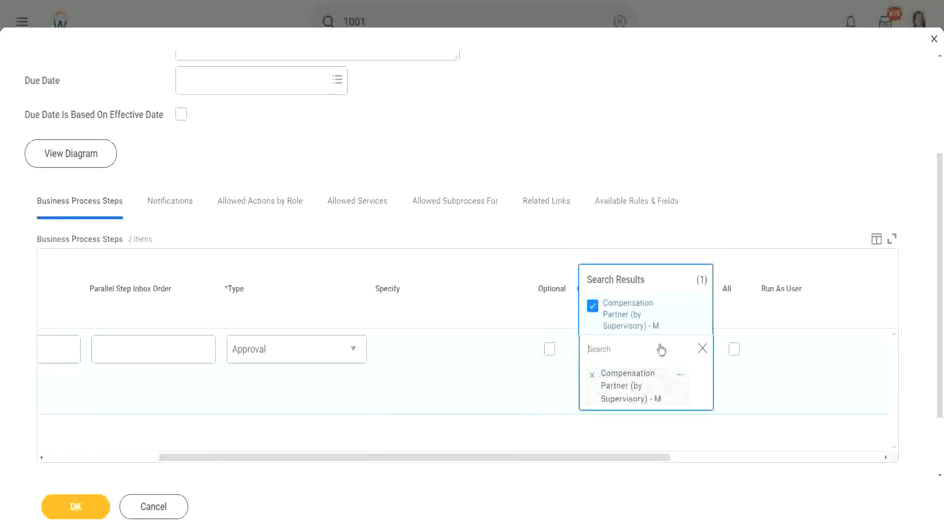
- Remove the Compensation Partner group from approval step b and search the security groups for "manager"
{"action": "left_click", "coordinate": [592, 375]}
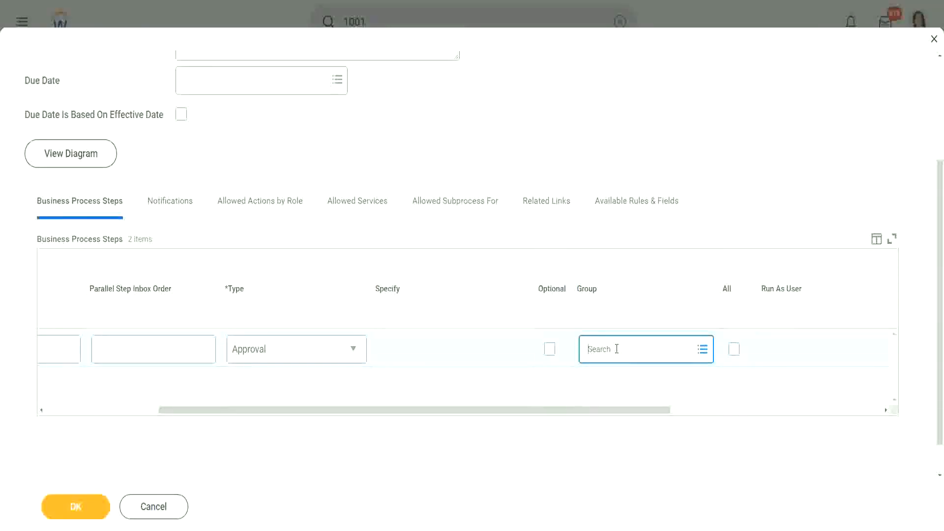
{"action": "type", "text": "benefits"}
{"action": "key", "text": "BackSpace"}
{"action": "key", "text": "BackSpace"}
{"action": "key", "text": "BackSpace"}
{"action": "key", "text": "BackSpace"}
{"action": "key", "text": "BackSpace"}
{"action": "key", "text": "BackSpace"}
{"action": "key", "text": "BackSpace"}
{"action": "key", "text": "BackSpace"}
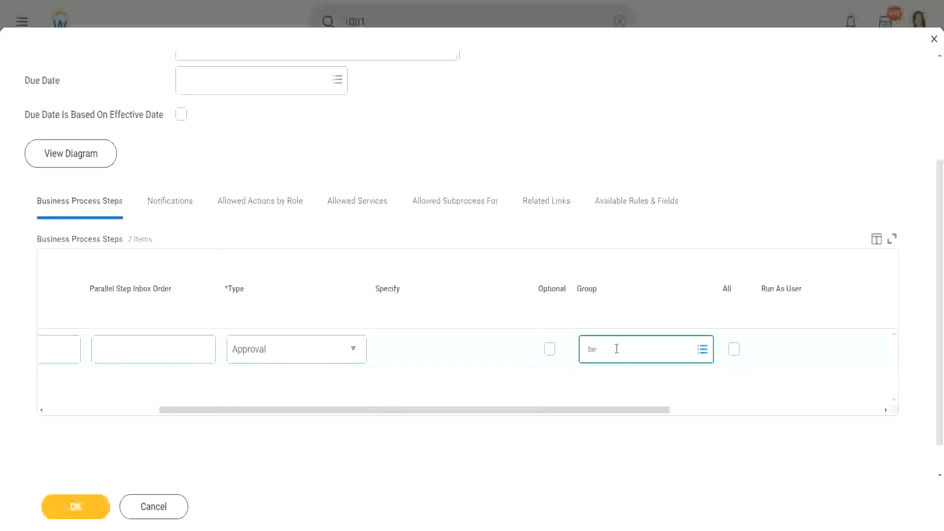
{"action": "type", "text": "manager"}
{"action": "key", "text": "Return"}
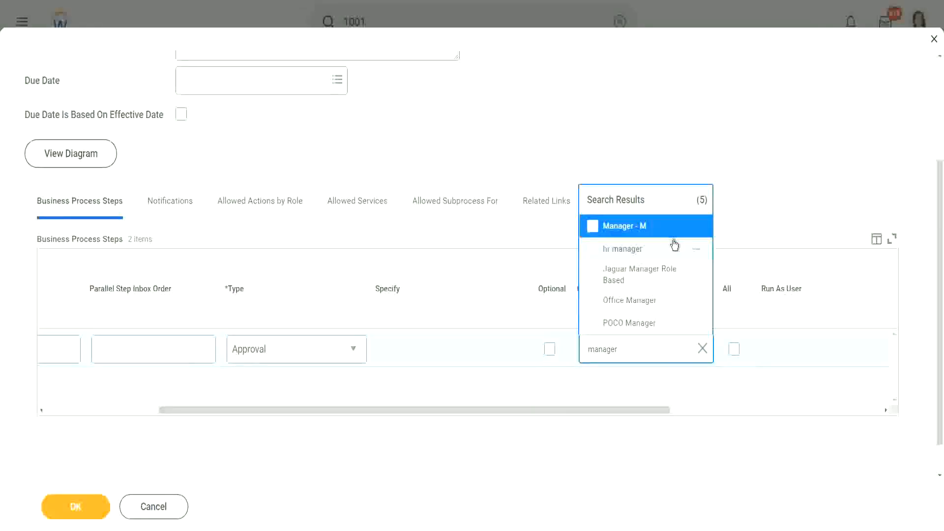
- Check the details of the Manager - M security group and assign it to approval step b
{"action": "left_click", "coordinate": [697, 227]}
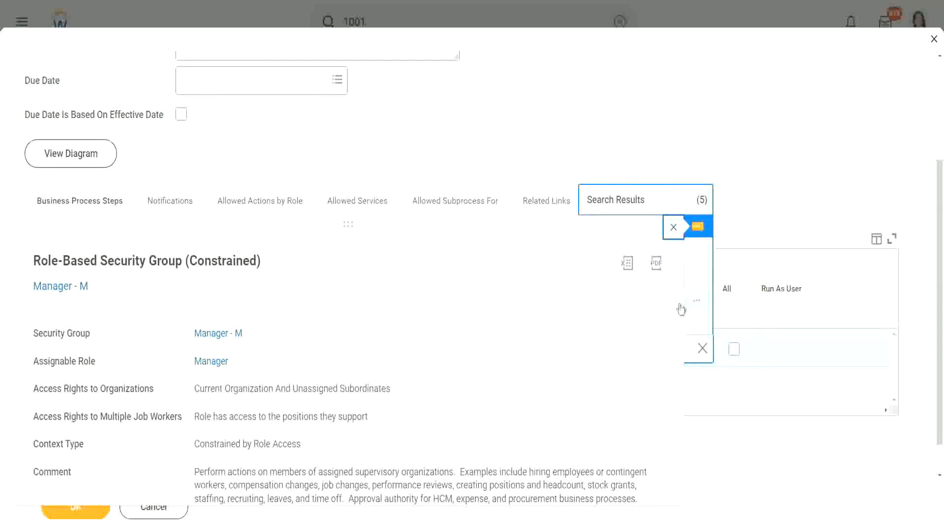
{"action": "left_click", "coordinate": [639, 199]}
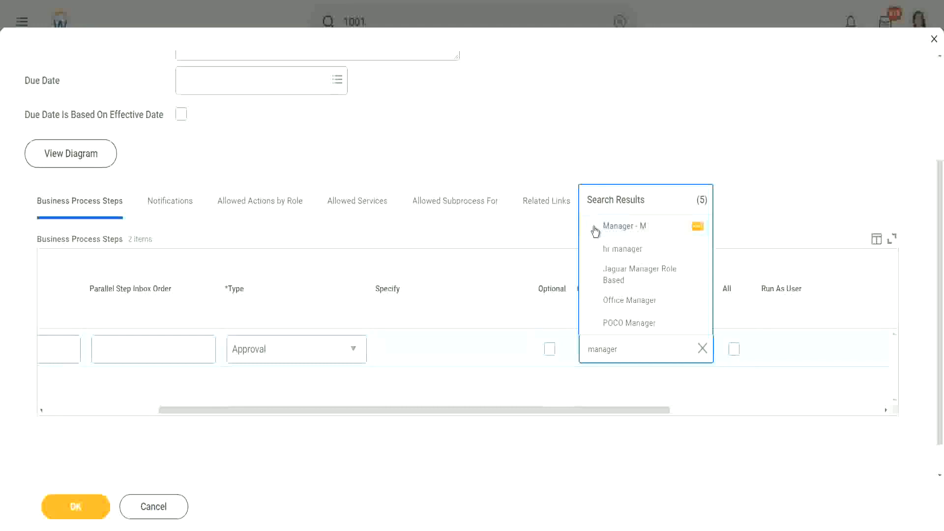
{"action": "left_click", "coordinate": [595, 228]}
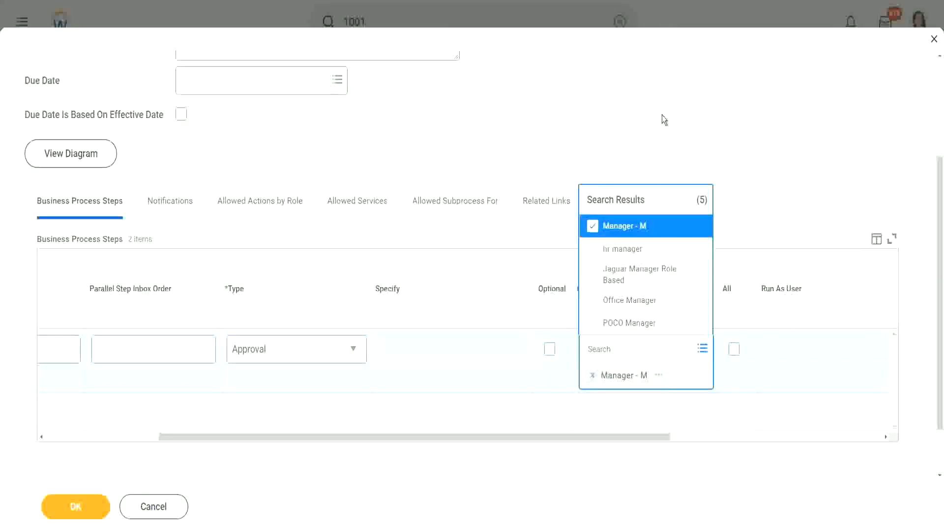
{"action": "left_click", "coordinate": [662, 115]}
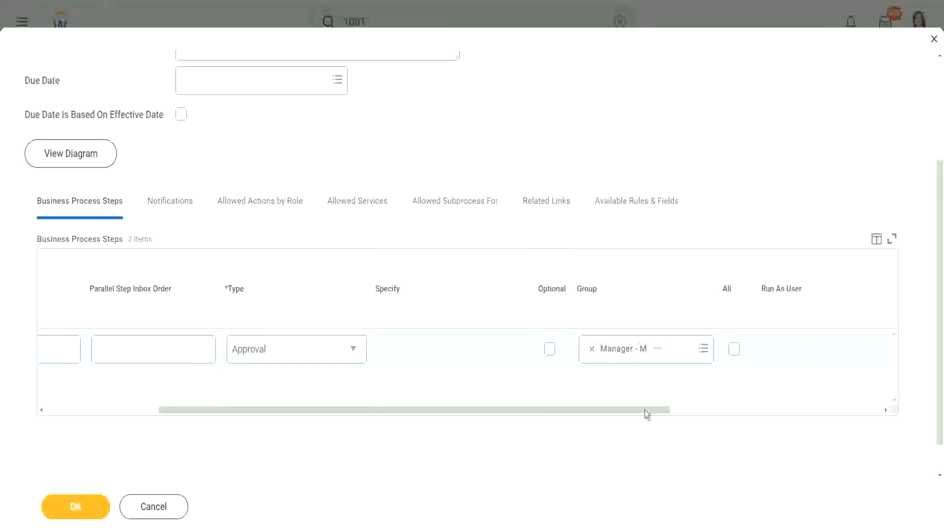
- Set the approval step's due date to 2 Days, save the business process definition and finish viewing it
{"action": "left_click_drag", "start_coordinate": [645, 410], "coordinate": [851, 408]}
{"action": "left_click", "coordinate": [680, 350]}
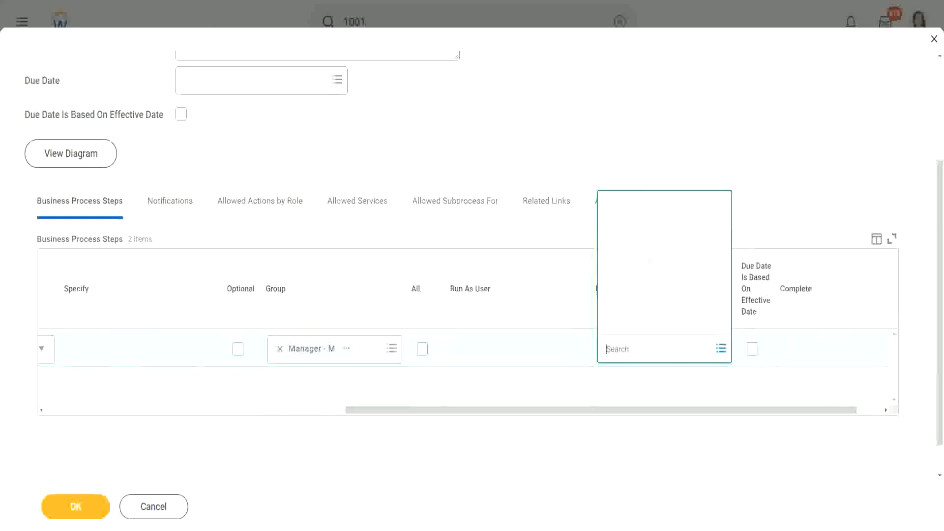
{"action": "left_click", "coordinate": [648, 111]}
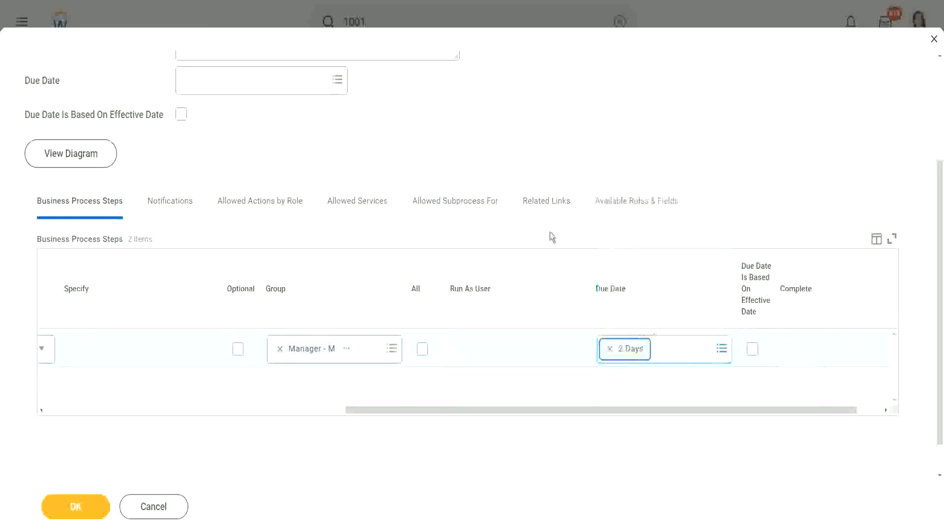
{"action": "left_click_drag", "start_coordinate": [530, 409], "coordinate": [57, 469]}
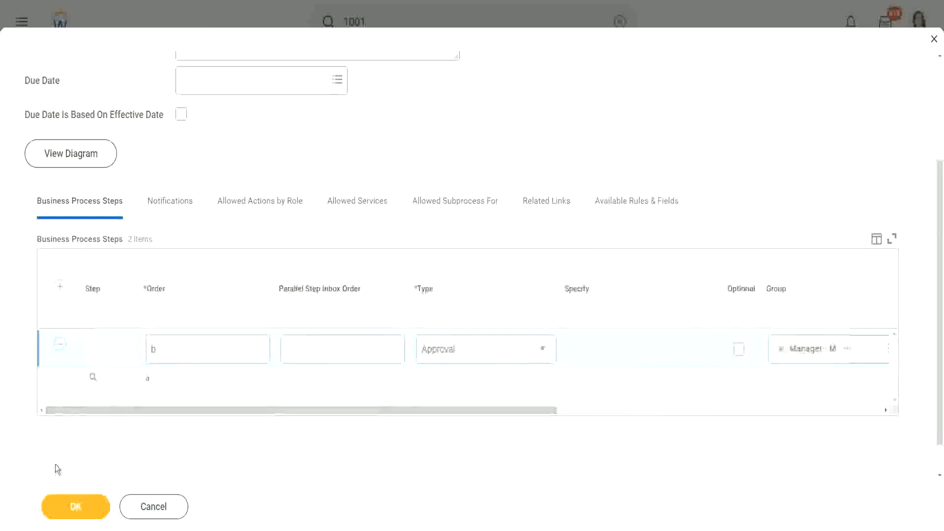
{"action": "left_click", "coordinate": [93, 506]}
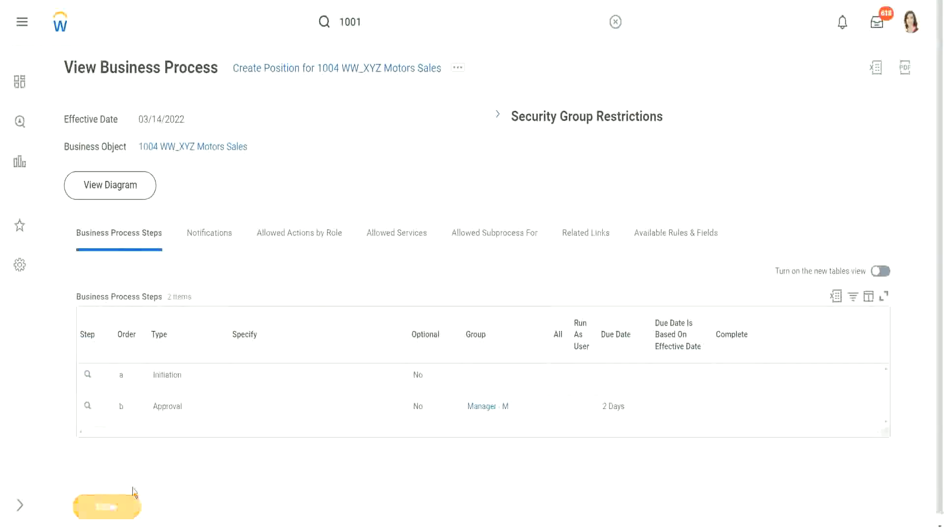
{"action": "left_click", "coordinate": [131, 497]}
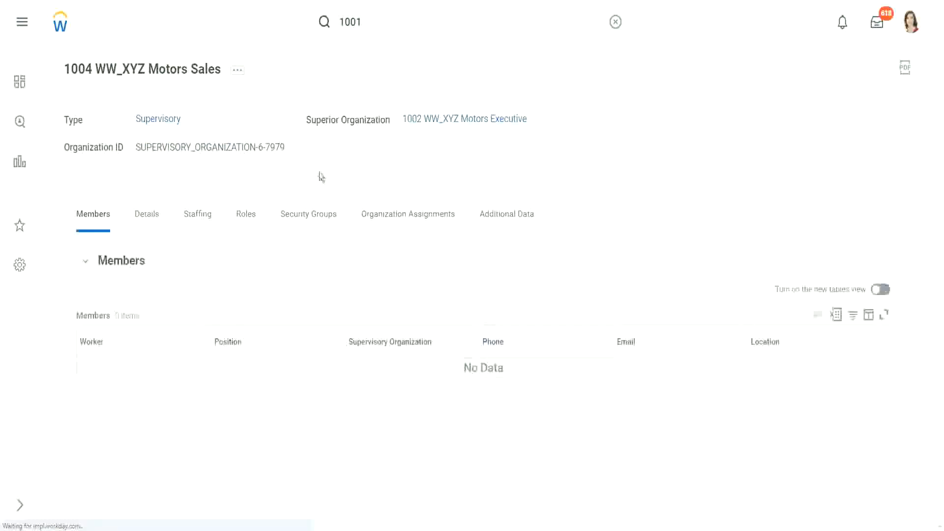
- Start assigning roles for the 1004 WW_XYZ Motors Sales organization with effective date 03/14/2022
{"action": "left_click", "coordinate": [239, 74]}
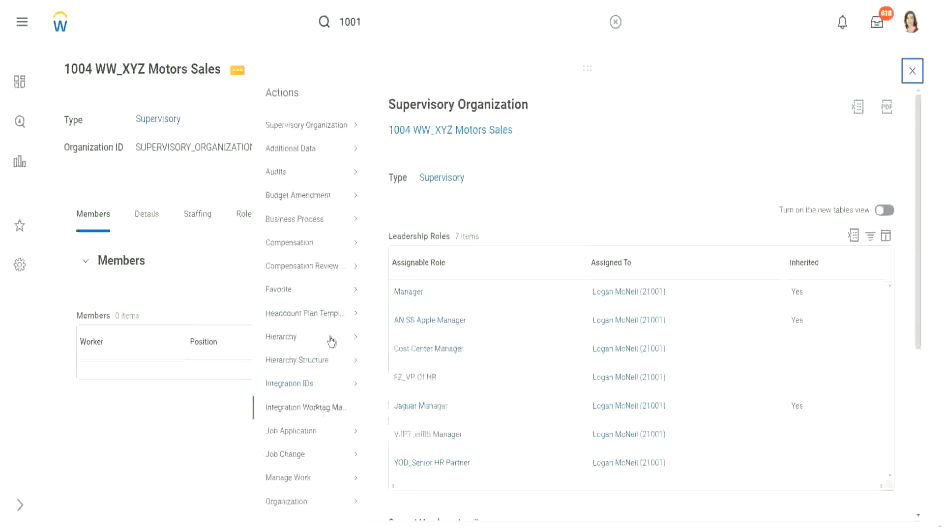
{"action": "scroll", "coordinate": [315, 301], "scroll_direction": "down", "scroll_amount": 1}
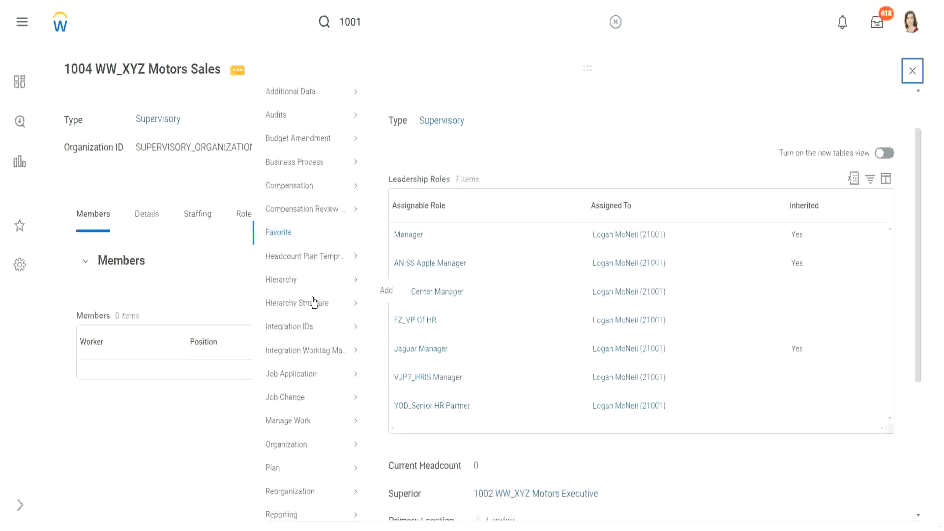
{"action": "scroll", "coordinate": [312, 305], "scroll_direction": "down", "scroll_amount": 2}
{"action": "mouse_move", "coordinate": [282, 458]}
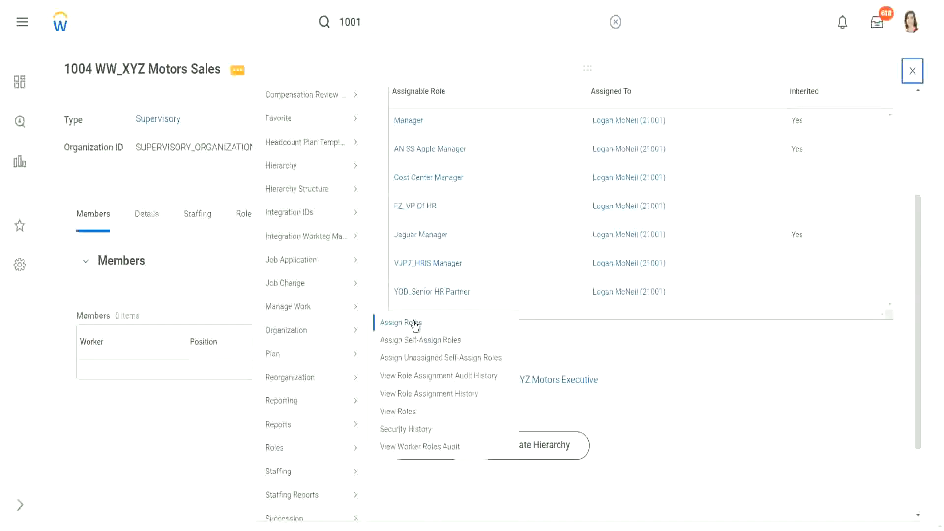
{"action": "left_click", "coordinate": [416, 325]}
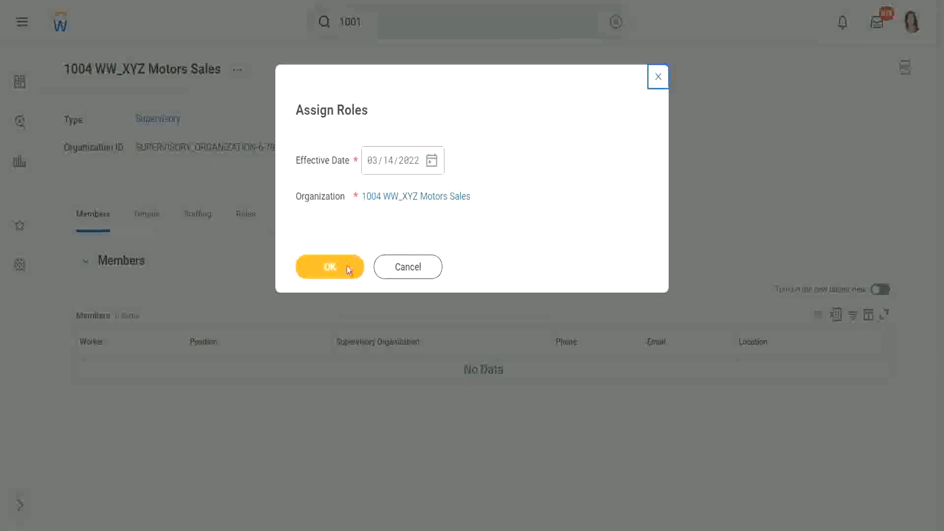
{"action": "left_click", "coordinate": [349, 270]}
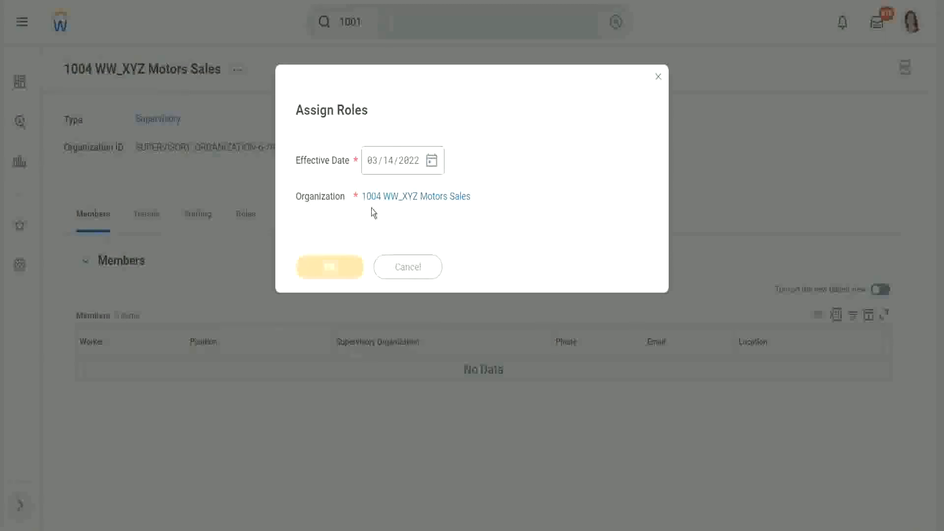
- Add a new role assignment row and search the assignable roles for "Manager"
{"action": "scroll", "coordinate": [304, 250], "scroll_direction": "down", "scroll_amount": 1}
{"action": "scroll", "coordinate": [304, 253], "scroll_direction": "down", "scroll_amount": 3}
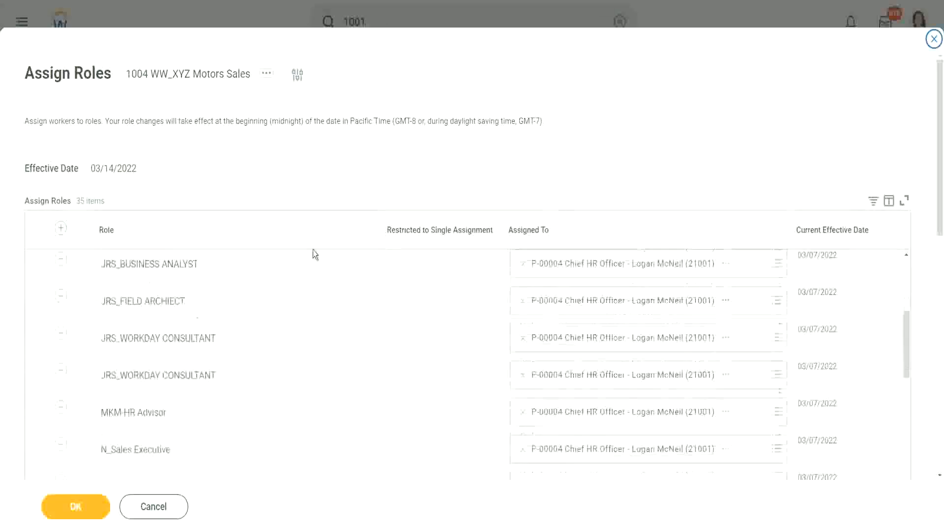
{"action": "scroll", "coordinate": [936, 207], "scroll_direction": "down", "scroll_amount": 1}
{"action": "scroll", "coordinate": [936, 207], "scroll_direction": "down", "scroll_amount": 5}
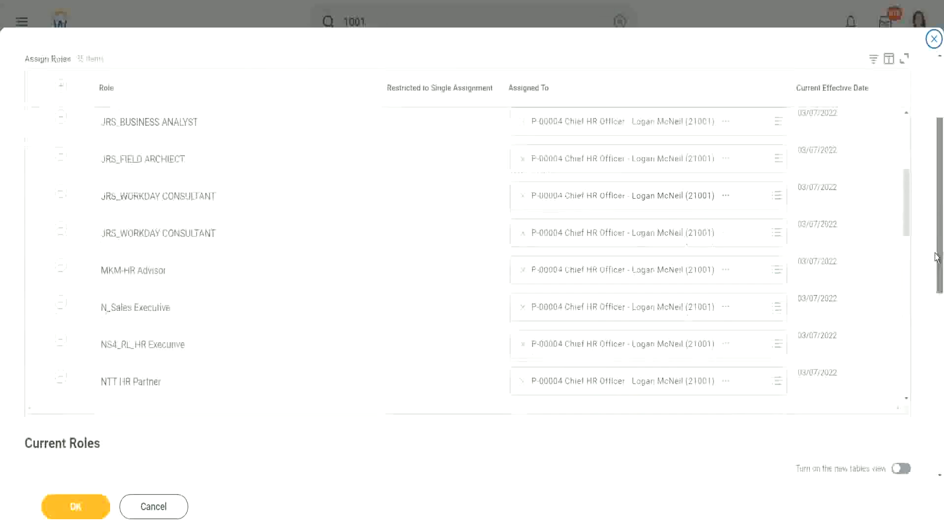
{"action": "scroll", "coordinate": [258, 166], "scroll_direction": "up", "scroll_amount": 5}
{"action": "scroll", "coordinate": [315, 152], "scroll_direction": "up", "scroll_amount": 4}
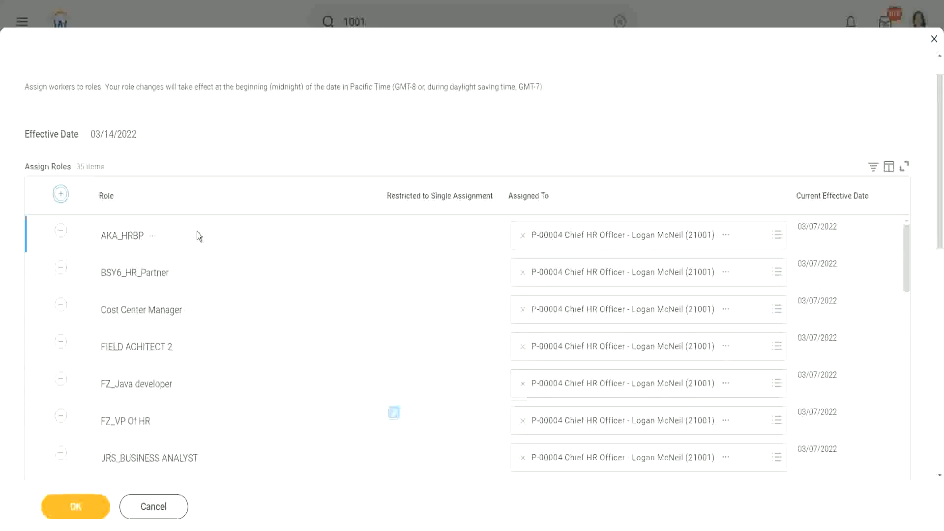
{"action": "left_click", "coordinate": [141, 244]}
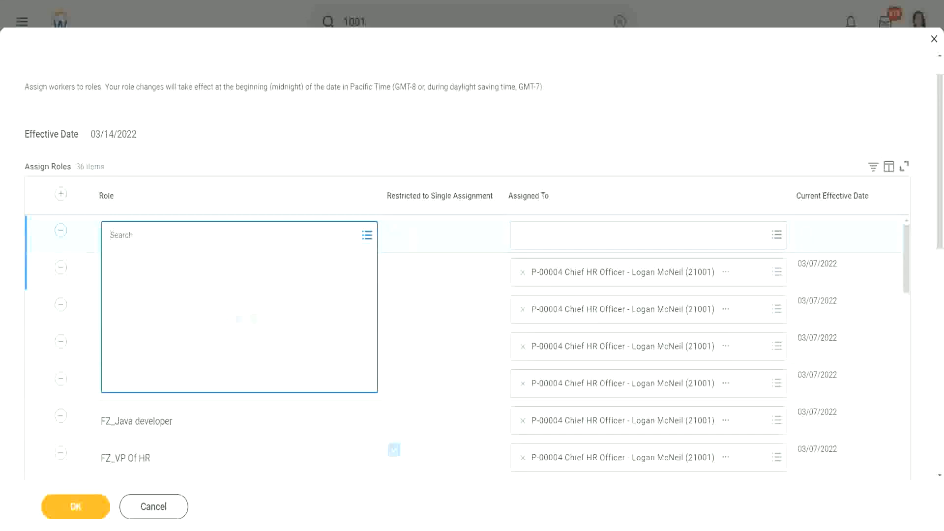
{"action": "type", "text": "Manager"}
{"action": "key", "text": "Return"}
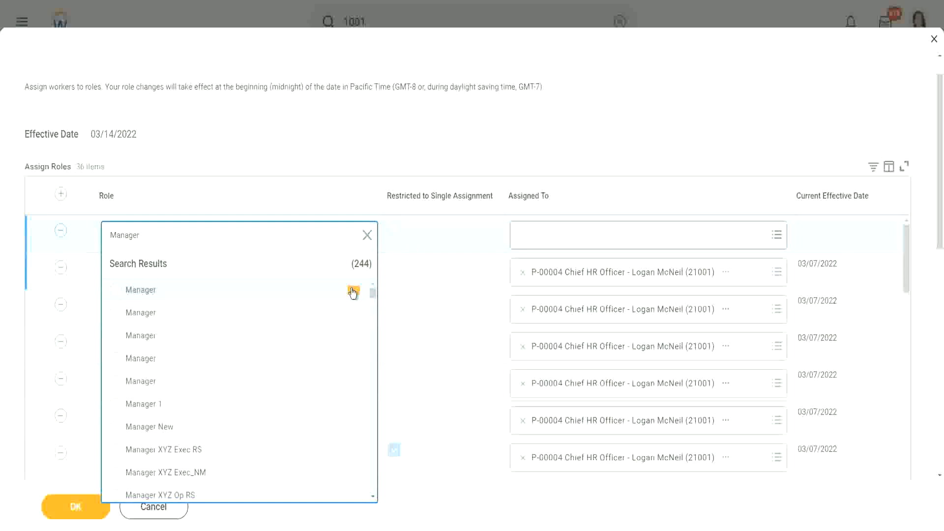
- Examine the details of the first three Manager roles, including single-assignment restriction and linked security groups
{"action": "left_click", "coordinate": [354, 292]}
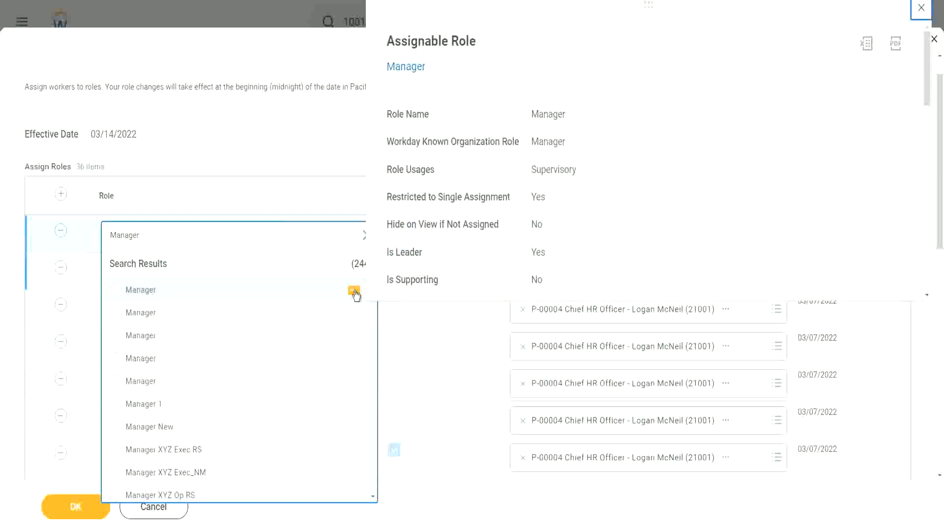
{"action": "left_click", "coordinate": [354, 313]}
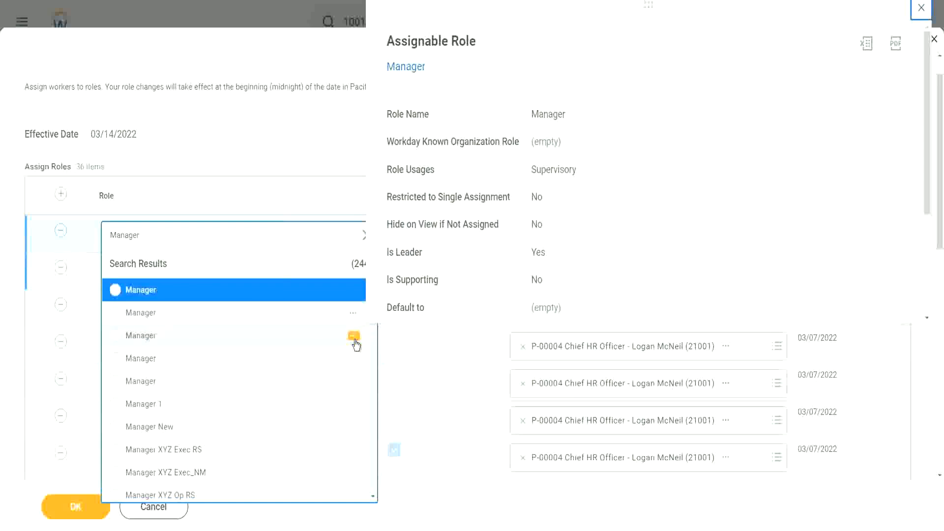
{"action": "left_click", "coordinate": [354, 337]}
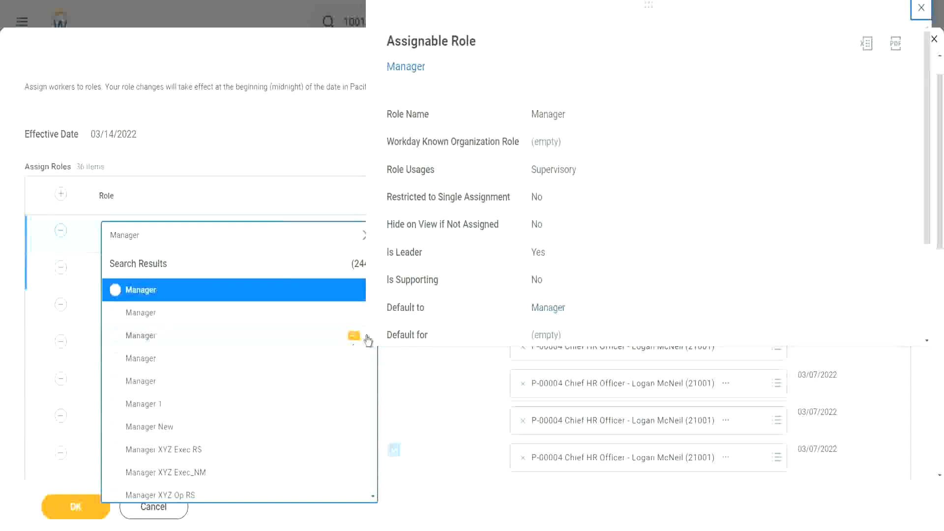
{"action": "scroll", "coordinate": [515, 264], "scroll_direction": "down", "scroll_amount": 2}
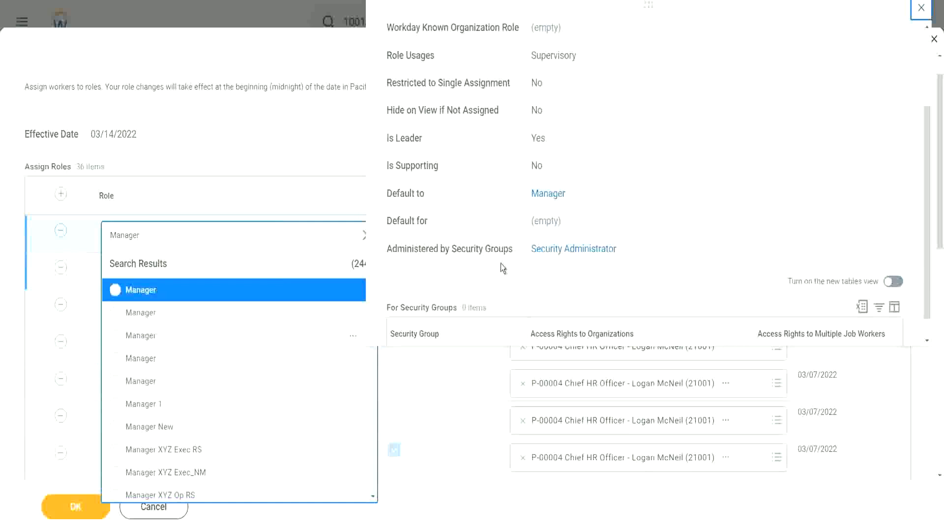
{"action": "scroll", "coordinate": [501, 267], "scroll_direction": "down", "scroll_amount": 1}
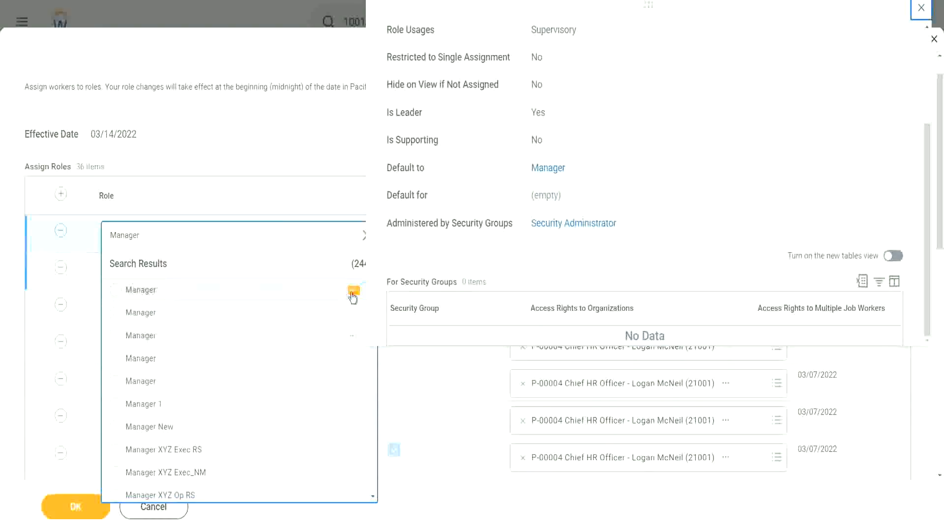
{"action": "left_click", "coordinate": [354, 291]}
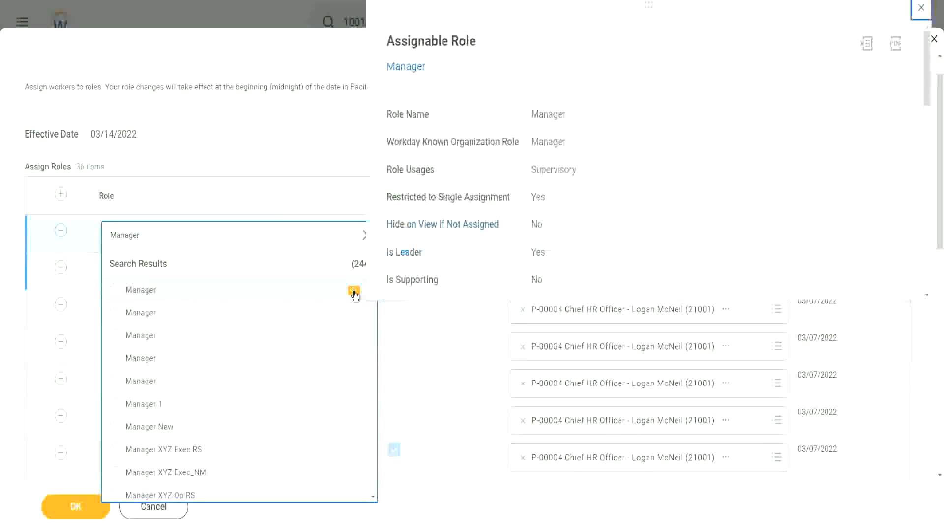
{"action": "scroll", "coordinate": [485, 217], "scroll_direction": "down", "scroll_amount": 3}
{"action": "scroll", "coordinate": [485, 216], "scroll_direction": "down", "scroll_amount": 3}
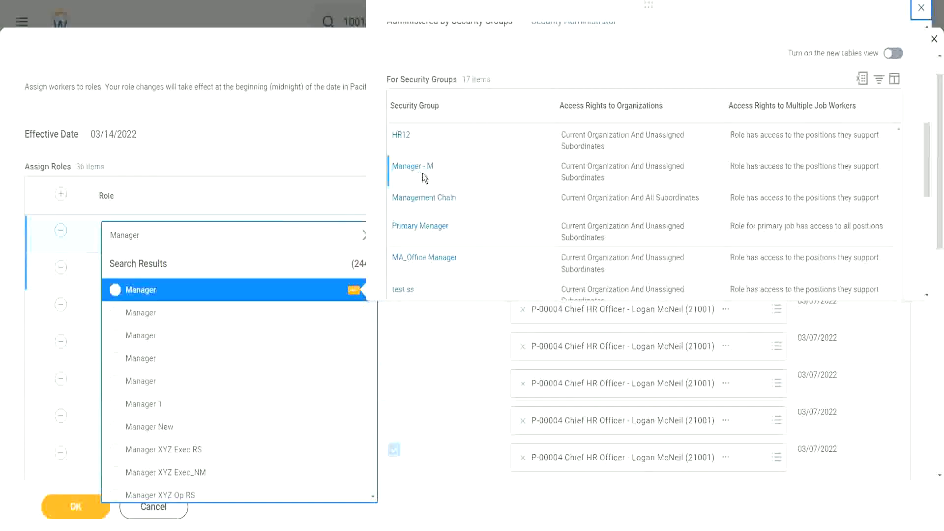
{"action": "scroll", "coordinate": [492, 166], "scroll_direction": "up", "scroll_amount": 3}
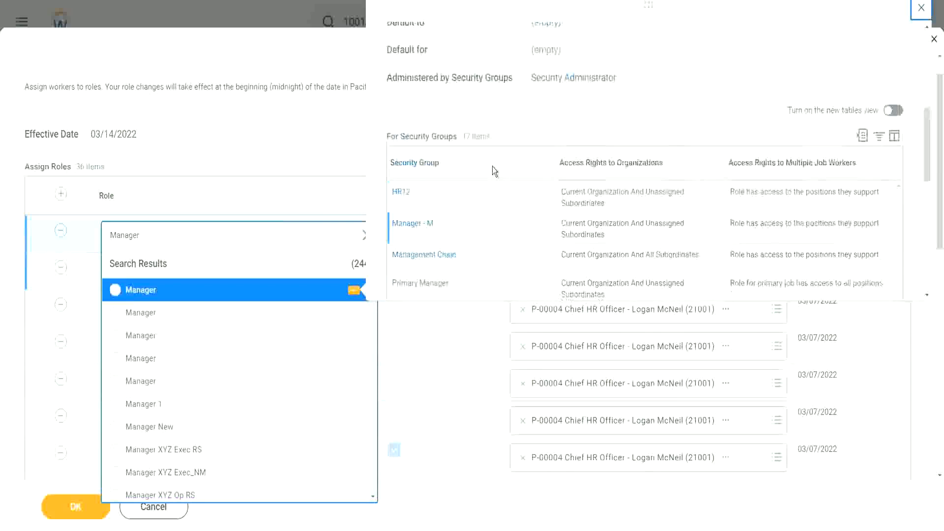
{"action": "scroll", "coordinate": [494, 170], "scroll_direction": "up", "scroll_amount": 3}
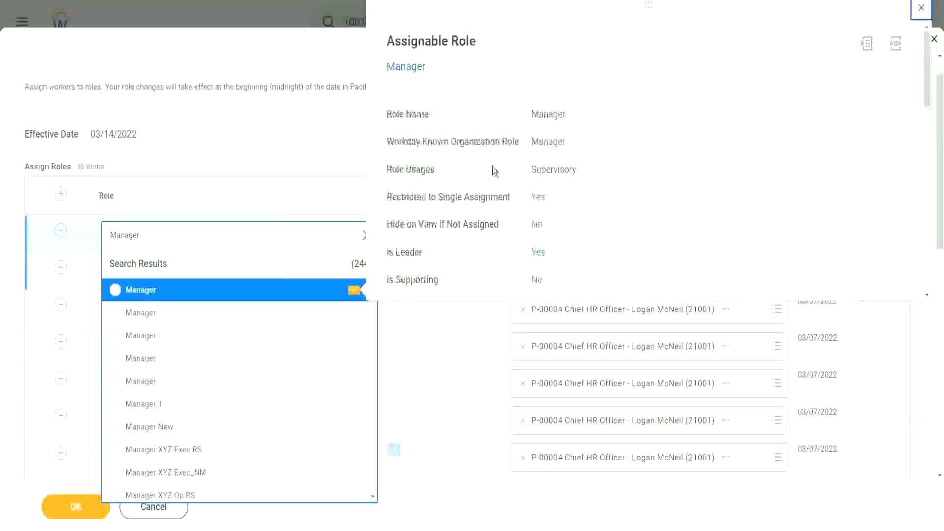
- Select the first Manager role for the new row and assign it to the Director, Accounting position, searching by the worker's full name
{"action": "left_click", "coordinate": [118, 294]}
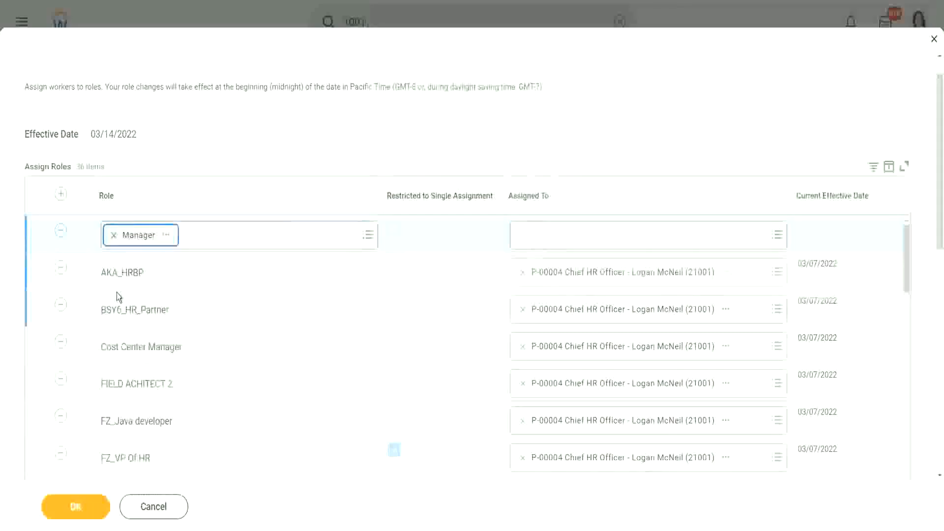
{"action": "left_click", "coordinate": [579, 237]}
{"action": "type", "text": "sara"}
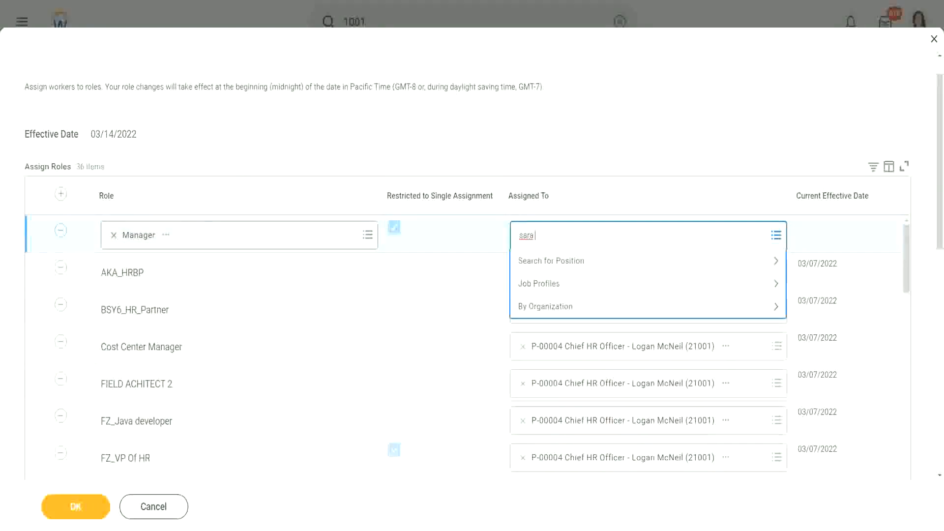
{"action": "type", "text": " goldstein"}
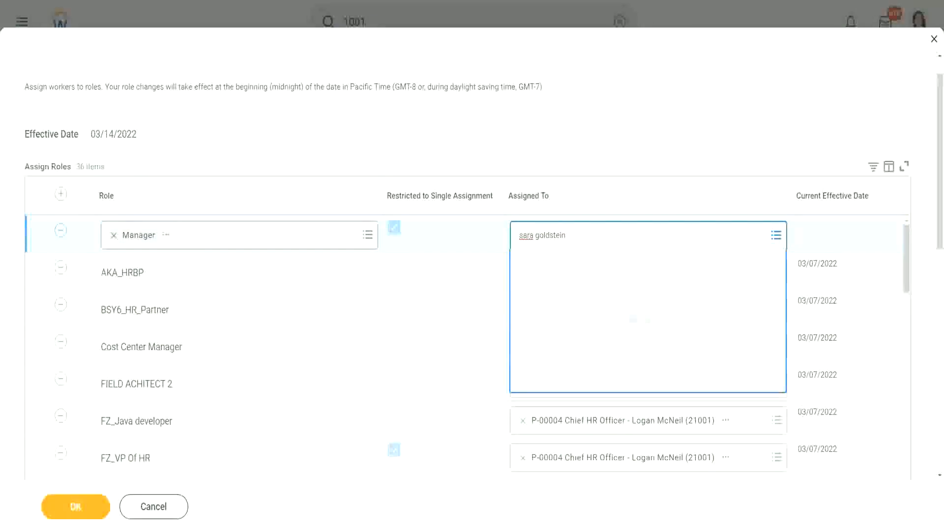
{"action": "left_click", "coordinate": [659, 126]}
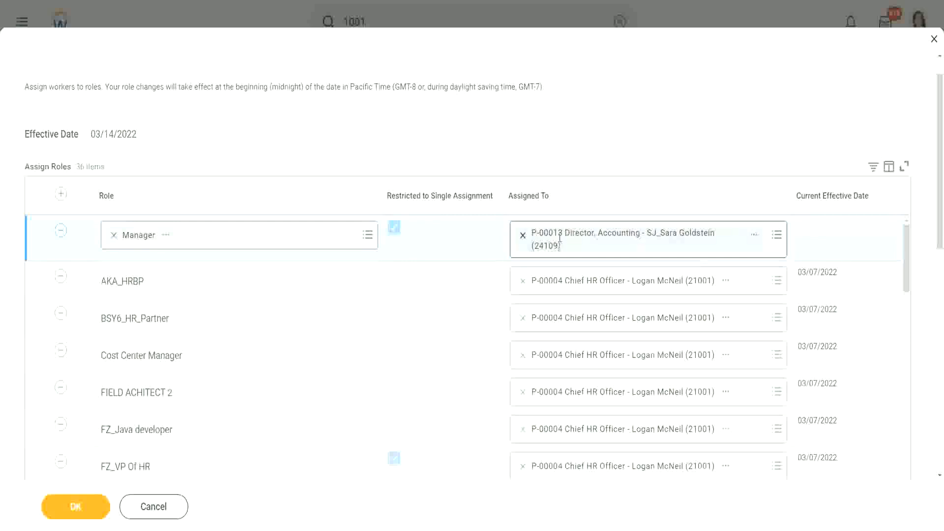
- Clear the position assigned to the new Manager role row and search for two other workers by full name
{"action": "key", "text": "BackSpace"}
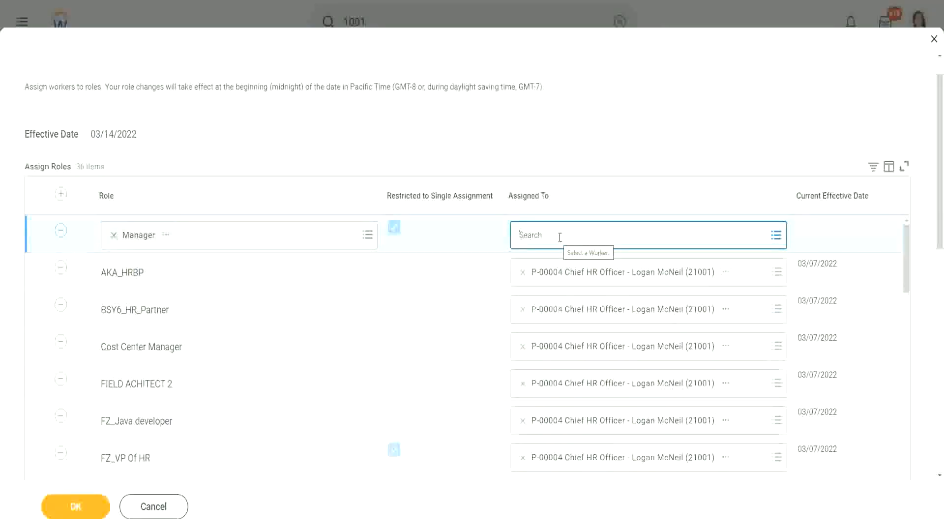
{"action": "type", "text": "susan st"}
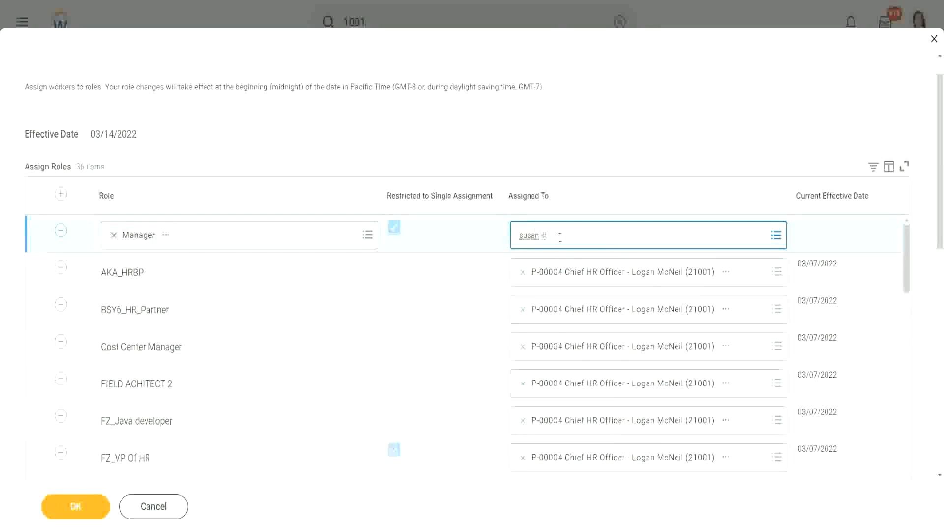
{"action": "type", "text": "einberg"}
{"action": "key", "text": "Return"}
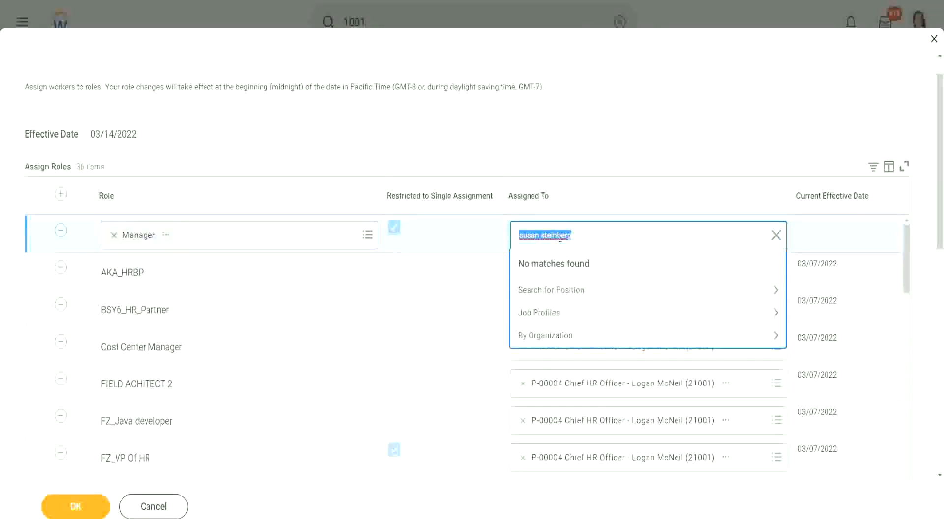
{"action": "key", "text": "BackSpace"}
{"action": "type", "text": "joy banks"}
{"action": "key", "text": "Return"}
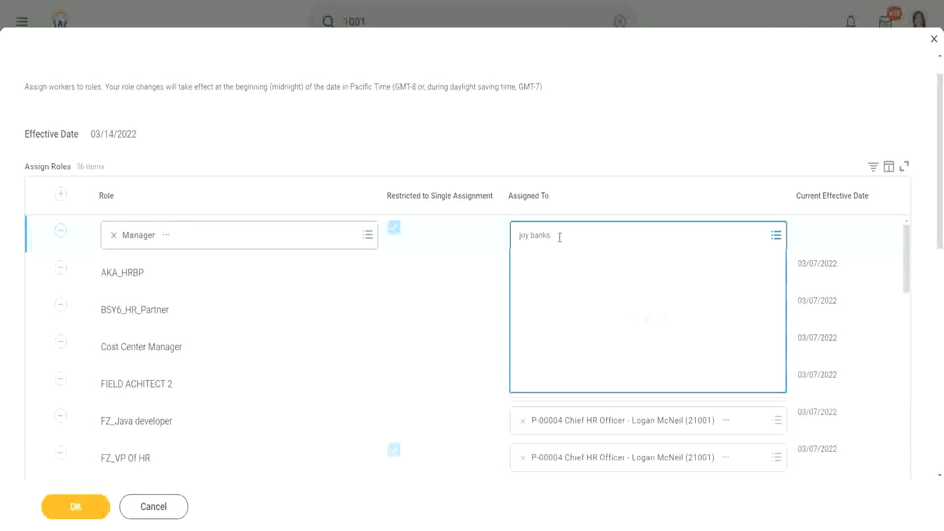
- Assign the new Manager role row to the PM HU HR Vice President position, searching by the worker's full name
{"action": "type", "text": "ste"}
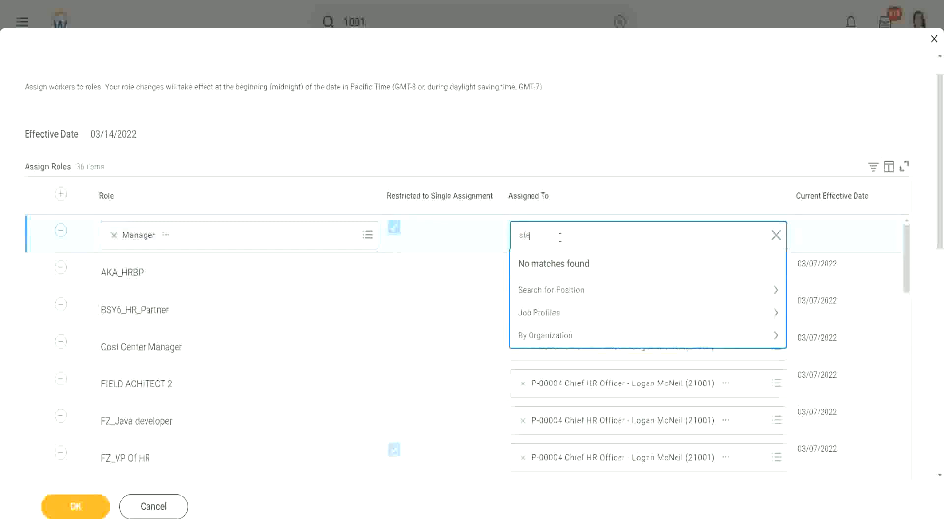
{"action": "type", "text": "ve mcrgan"}
{"action": "key", "text": "Return"}
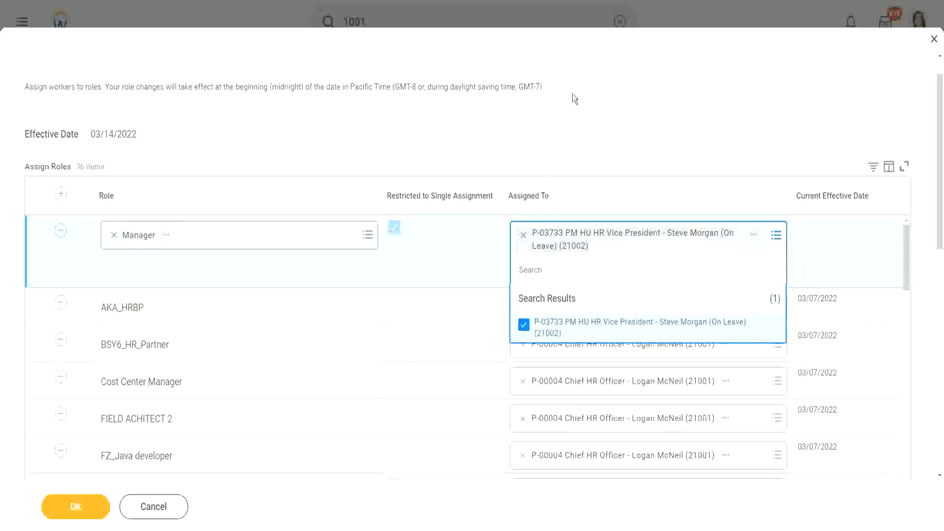
{"action": "left_click", "coordinate": [521, 153]}
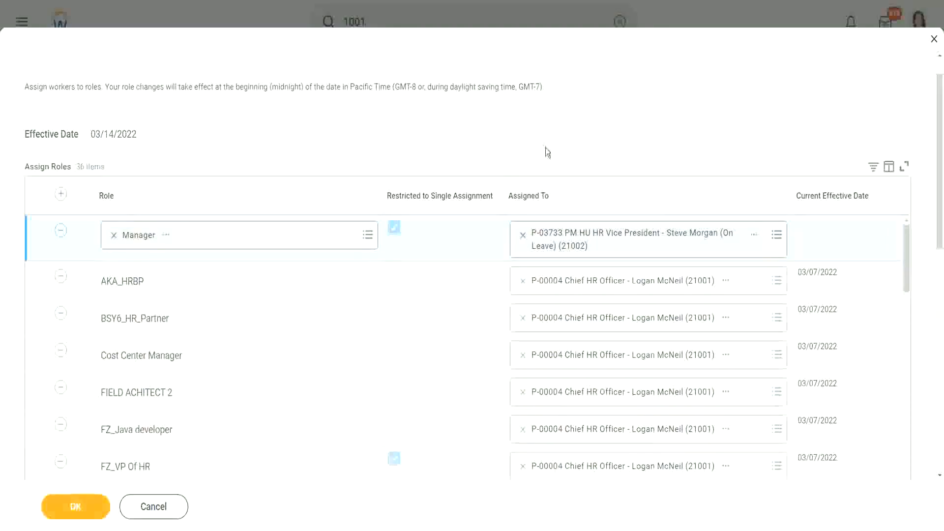
- Submit the role changes, sort the resulting role assignments by assignee, and finish the Assign Roles task
{"action": "left_click", "coordinate": [69, 509]}
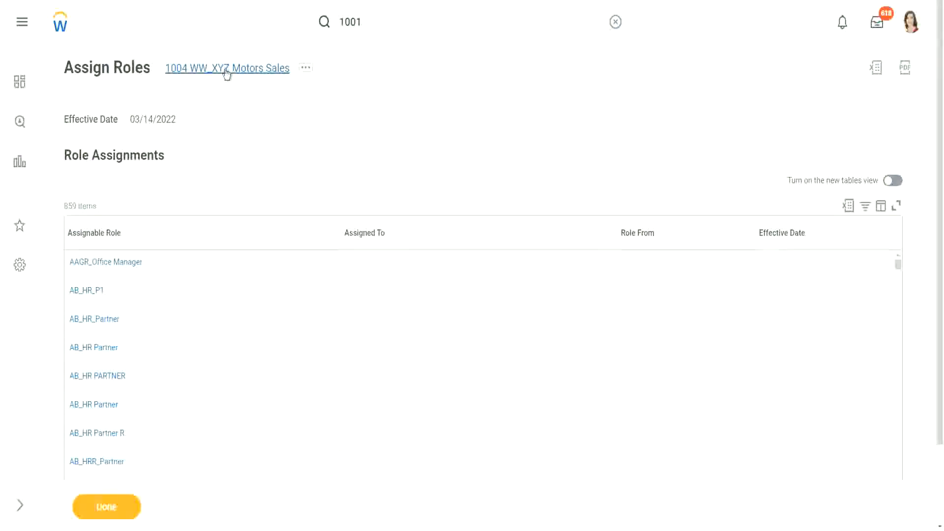
{"action": "left_click", "coordinate": [431, 234]}
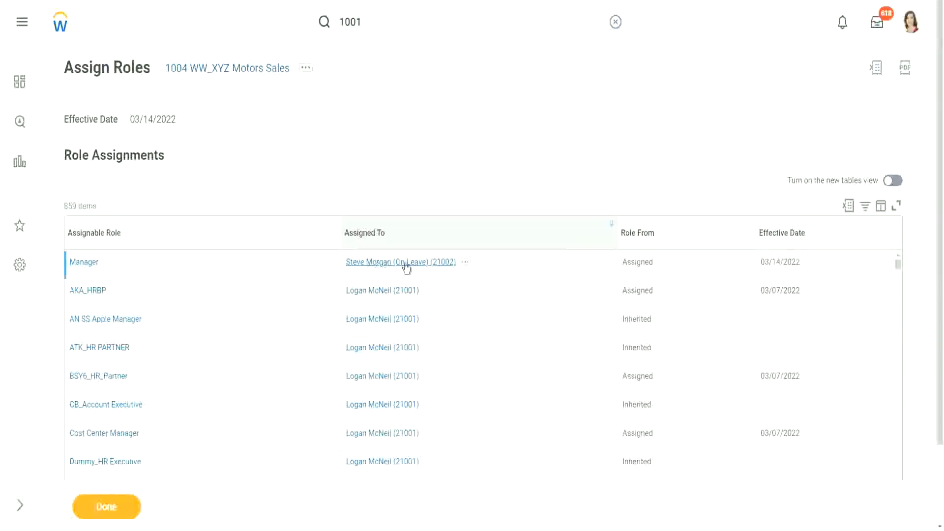
{"action": "left_click", "coordinate": [101, 507]}
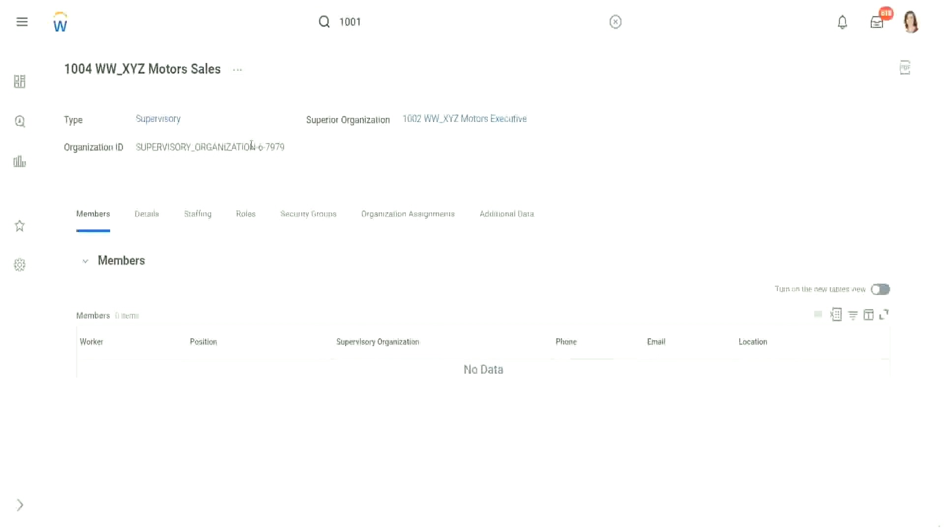
- Check which staffing model the 1004 WW_XYZ Motors Sales organization uses
{"action": "left_click", "coordinate": [238, 72]}
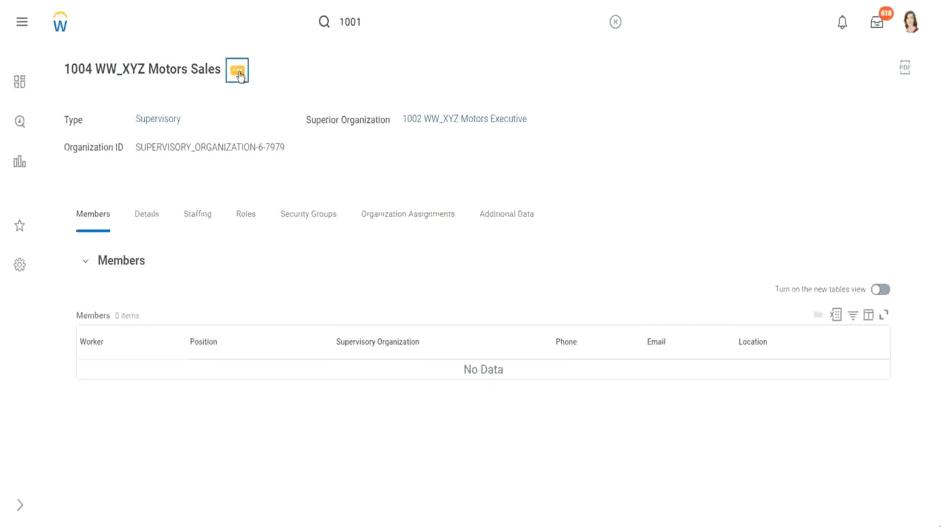
{"action": "scroll", "coordinate": [311, 251], "scroll_direction": "down", "scroll_amount": 5}
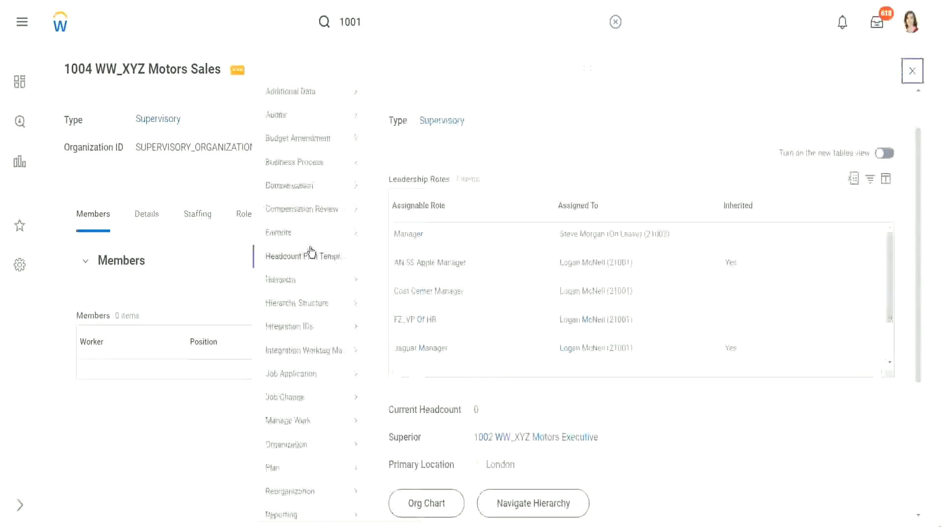
{"action": "mouse_move", "coordinate": [296, 426]}
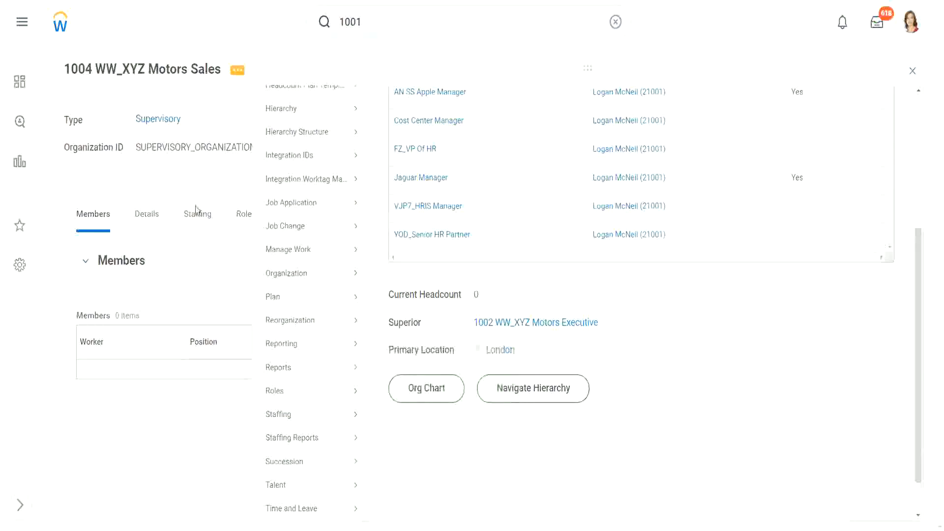
{"action": "left_click", "coordinate": [200, 221]}
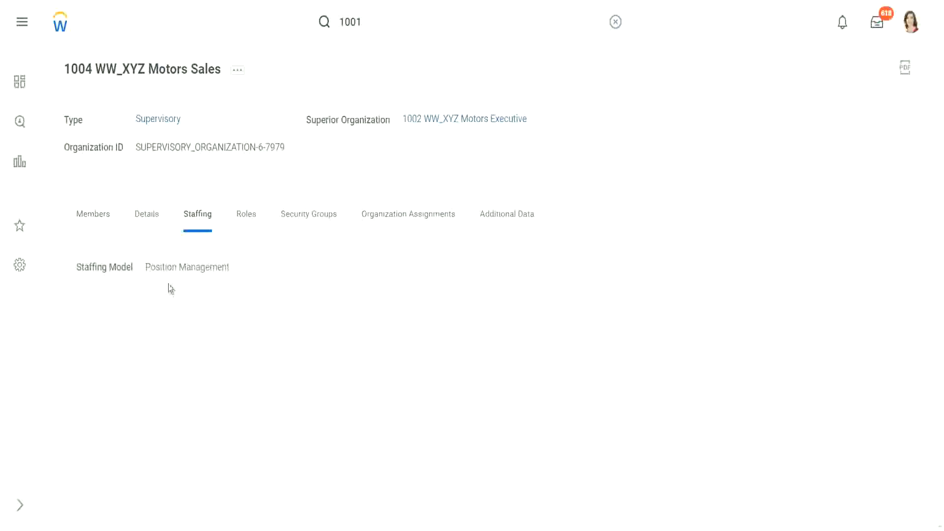
{"action": "left_click_drag", "start_coordinate": [147, 267], "coordinate": [247, 269]}
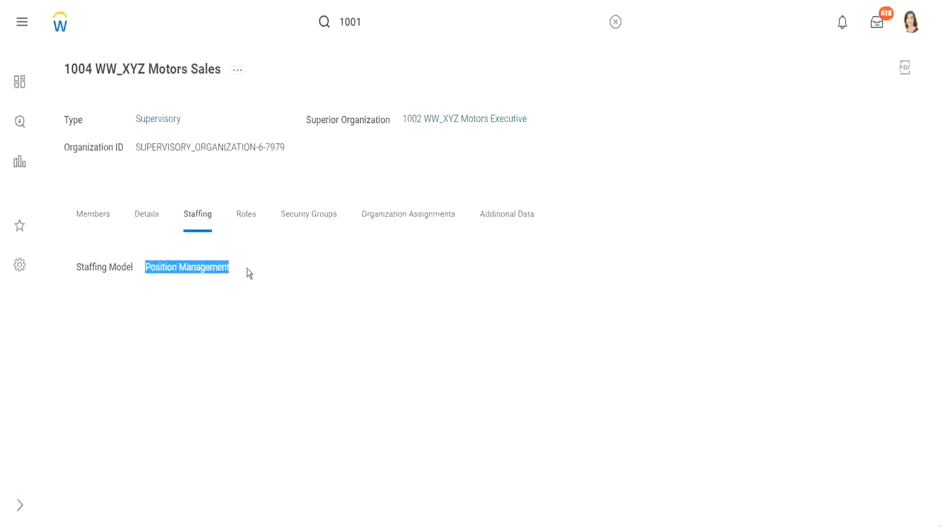
{"action": "left_click", "coordinate": [251, 259]}
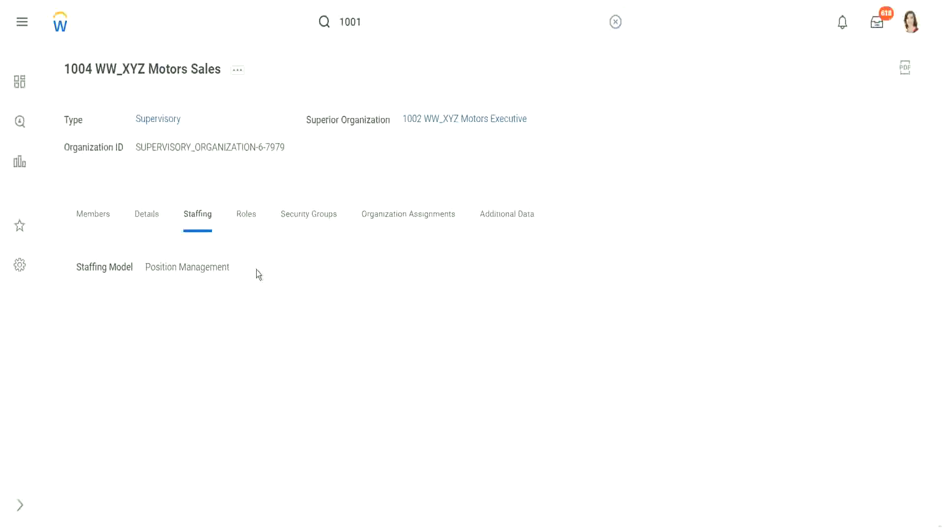
- Start creating a position for the 1004 WW_XYZ Motors Sales organization
{"action": "left_click", "coordinate": [241, 76]}
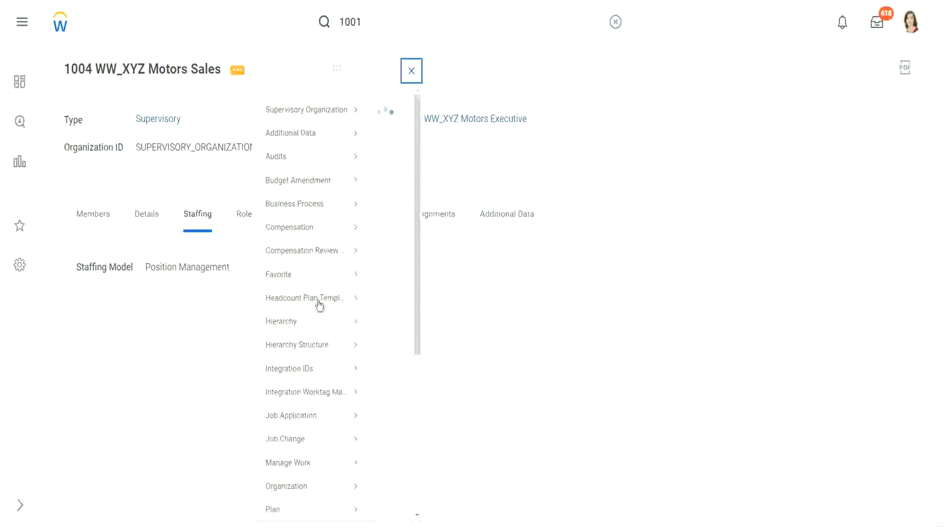
{"action": "scroll", "coordinate": [305, 278], "scroll_direction": "down", "scroll_amount": 5}
{"action": "mouse_move", "coordinate": [288, 422]}
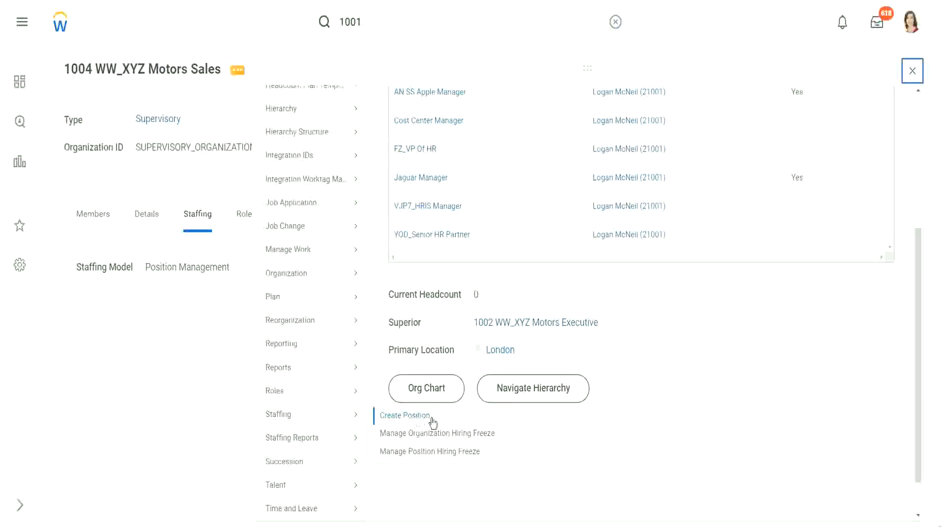
{"action": "left_click", "coordinate": [436, 420]}
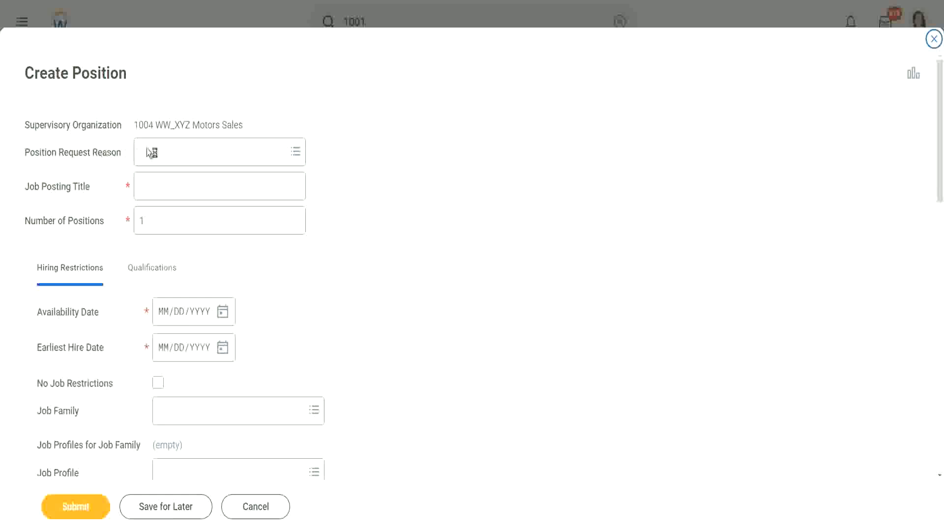
- Set the position request reason to Create Position > Position Request > Staff New Project
{"action": "left_click", "coordinate": [182, 160]}
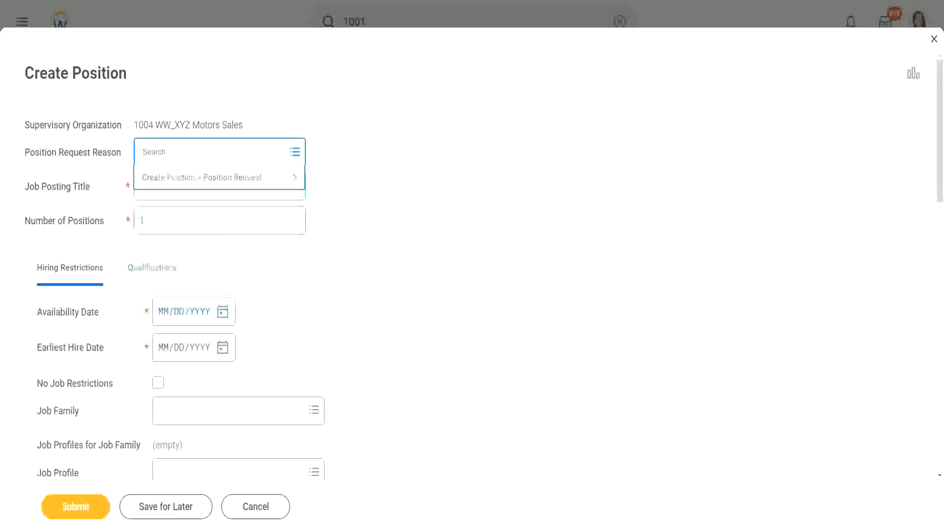
{"action": "left_click", "coordinate": [193, 180]}
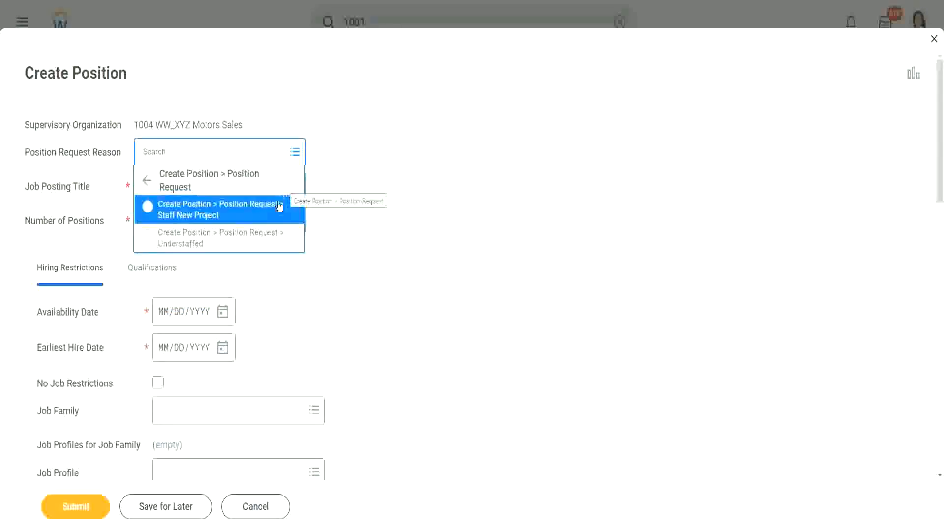
{"action": "left_click", "coordinate": [237, 215]}
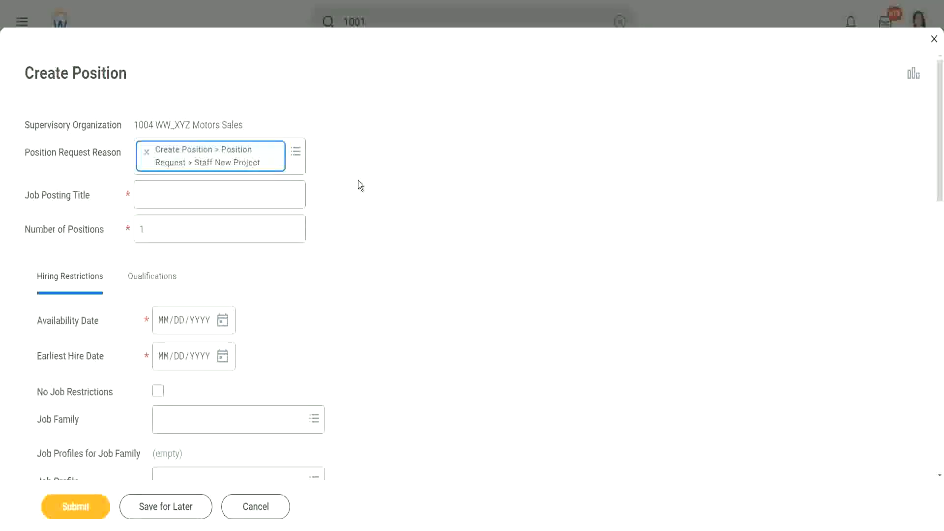
- Enter "WW_Training Administrator" as the job posting title
{"action": "left_click", "coordinate": [186, 194]}
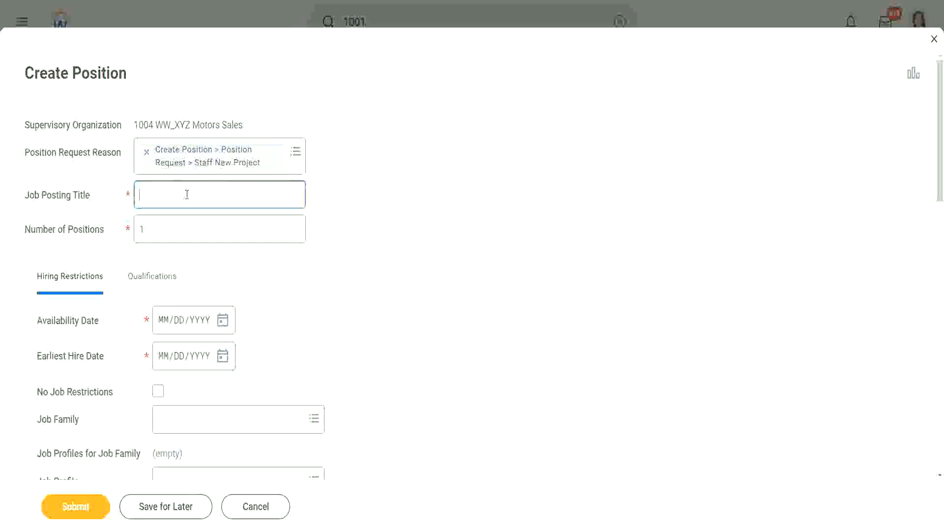
{"action": "type", "text": "WW_"}
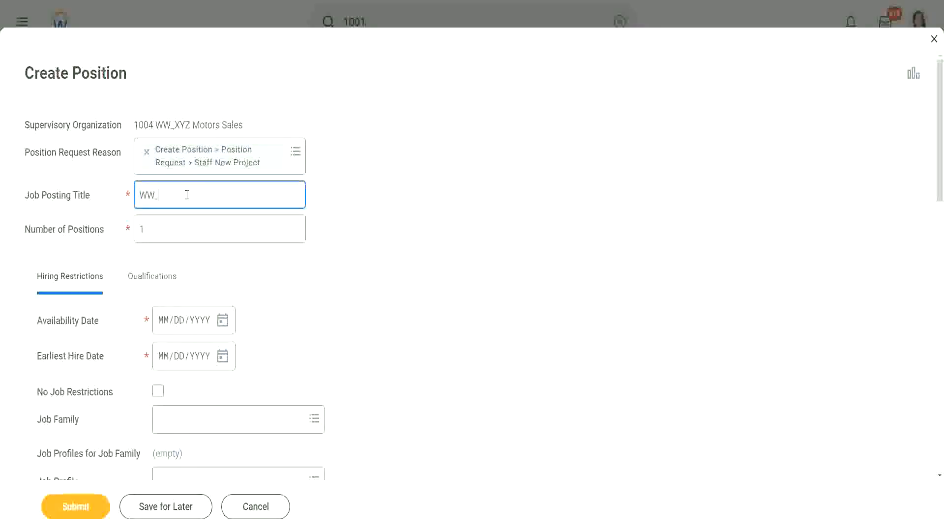
{"action": "type", "text": "Training Administrator"}
- Set the number of positions to 2
{"action": "left_click", "coordinate": [159, 228]}
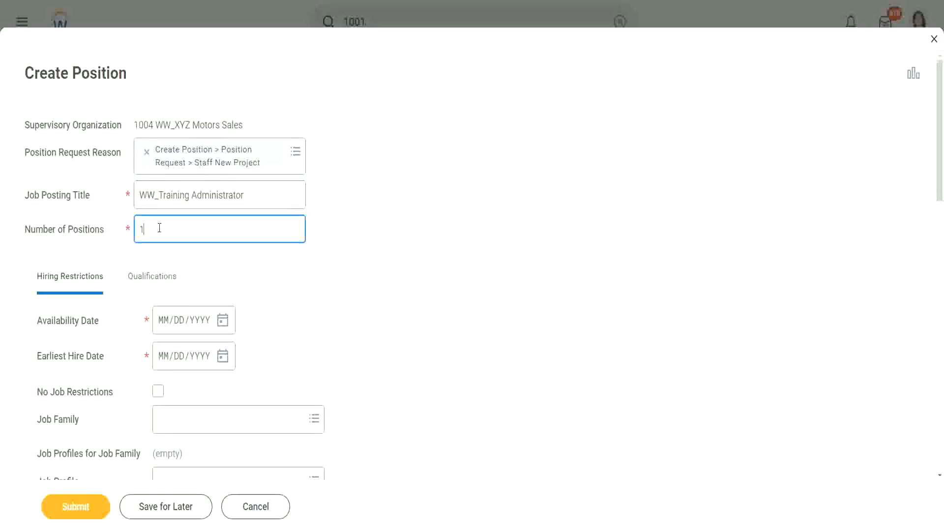
{"action": "left_click_drag", "start_coordinate": [151, 229], "coordinate": [108, 229]}
{"action": "type", "text": "31"}
{"action": "left_click_drag", "start_coordinate": [22, 231], "coordinate": [116, 239]}
{"action": "left_click", "coordinate": [63, 237]}
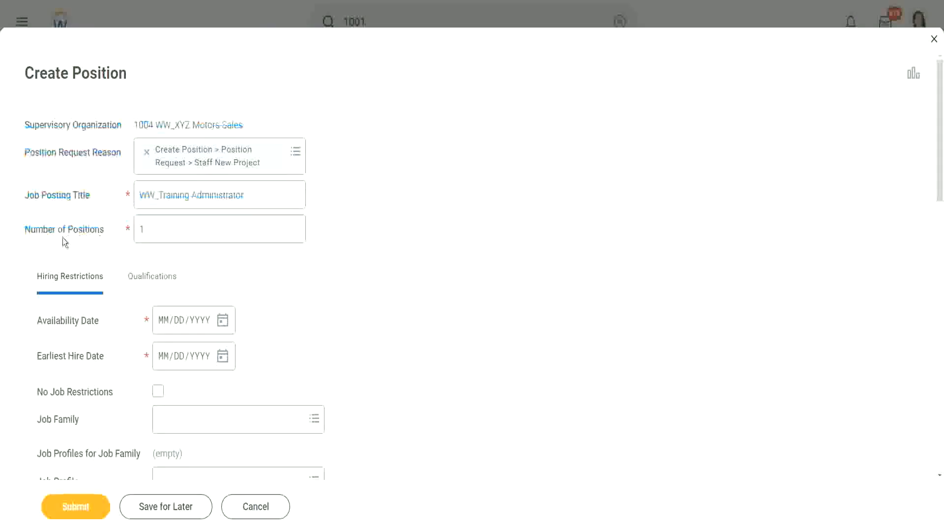
{"action": "left_click", "coordinate": [187, 220]}
{"action": "left_click", "coordinate": [175, 229]}
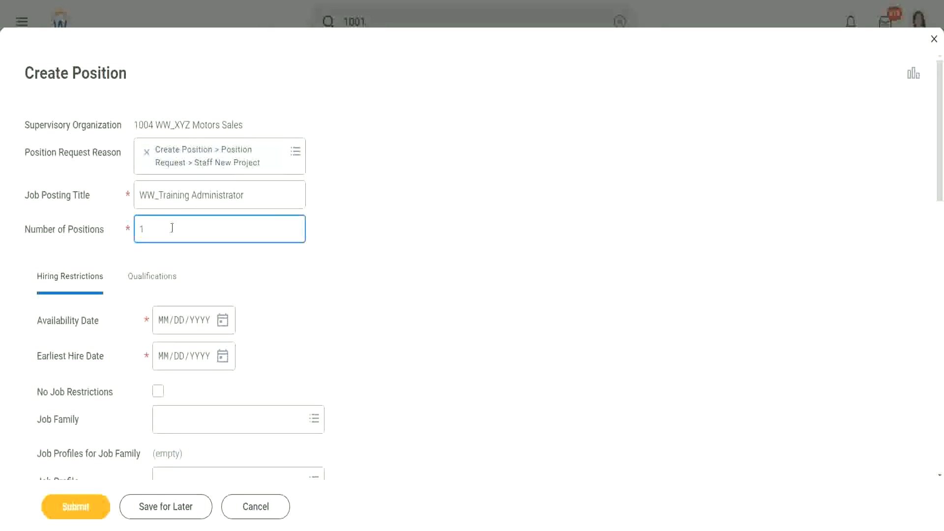
{"action": "key", "text": "BackSpace"}
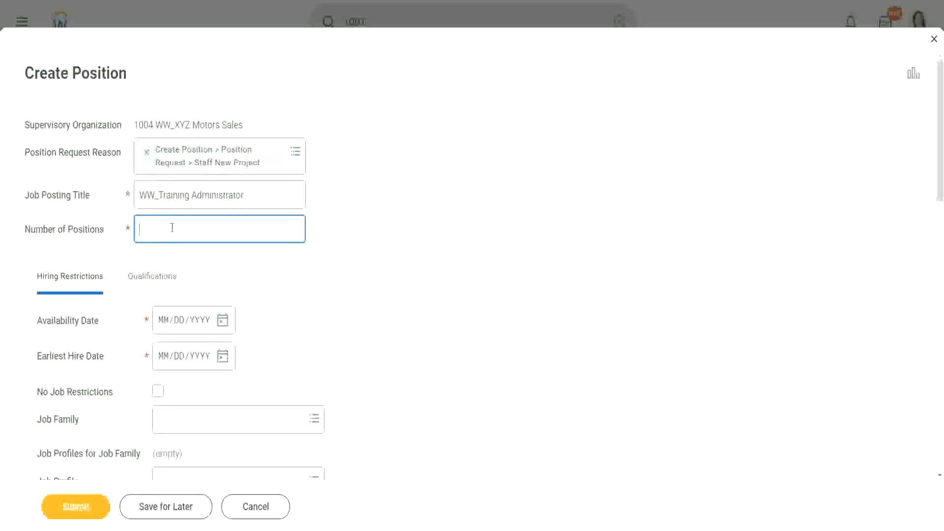
{"action": "type", "text": "2"}
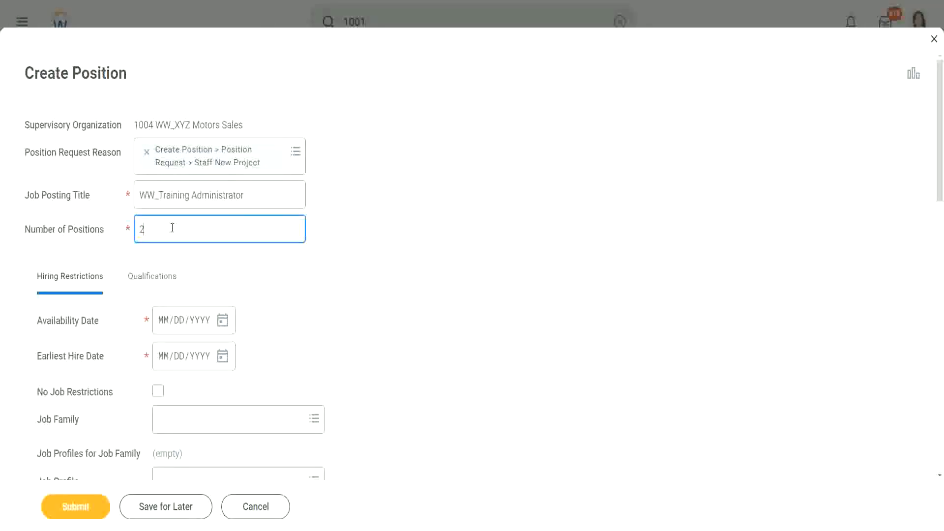
{"action": "key", "text": "BackSpace"}
{"action": "type", "text": "200"}
{"action": "key", "text": "BackSpace"}
- Set both the availability date and the earliest hire date in the hiring restrictions to 03/14/2022
{"action": "scroll", "coordinate": [412, 194], "scroll_direction": "down", "scroll_amount": 3}
{"action": "scroll", "coordinate": [457, 177], "scroll_direction": "down", "scroll_amount": 1}
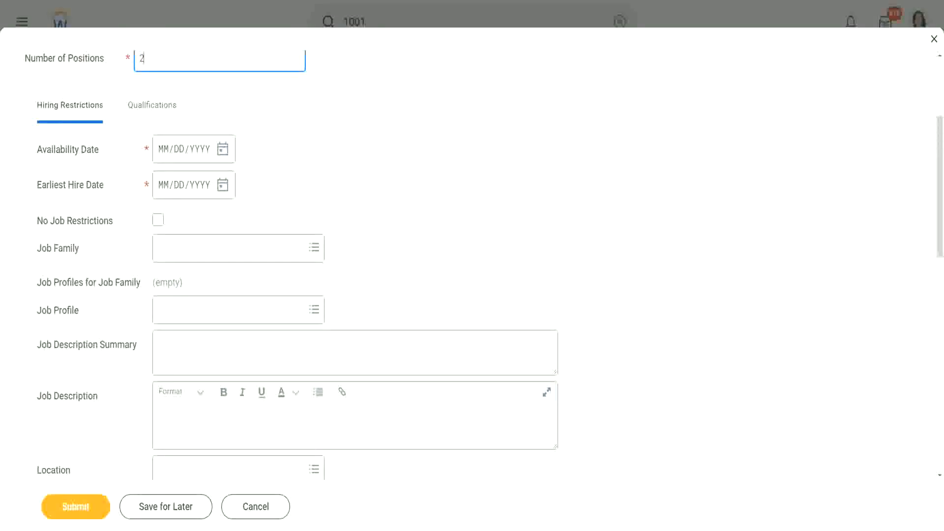
{"action": "mouse_move", "coordinate": [94, 133]}
{"action": "left_mouse_down"}
{"action": "mouse_move", "coordinate": [131, 106]}
{"action": "mouse_move", "coordinate": [55, 77]}
{"action": "mouse_move", "coordinate": [23, 94]}
{"action": "mouse_move", "coordinate": [63, 134]}
{"action": "mouse_move", "coordinate": [94, 133]}
{"action": "left_mouse_up"}
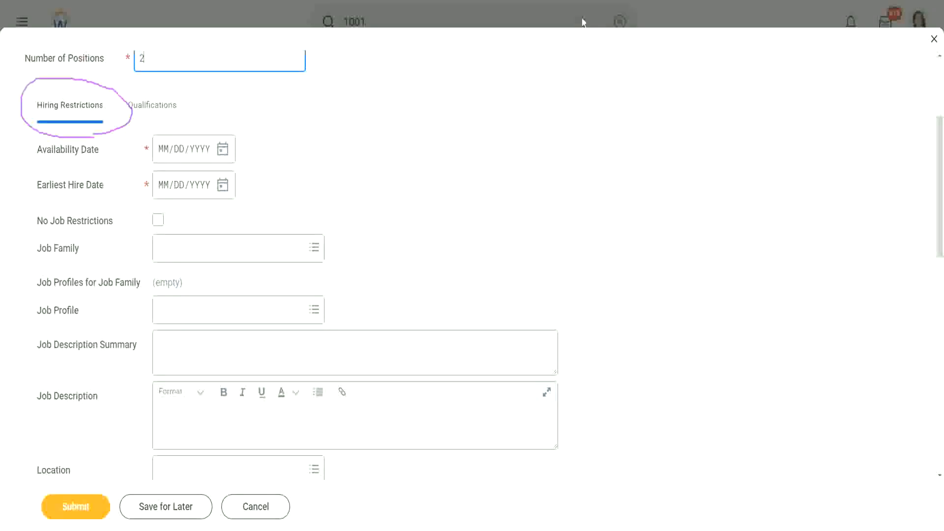
{"action": "left_click", "coordinate": [582, 22]}
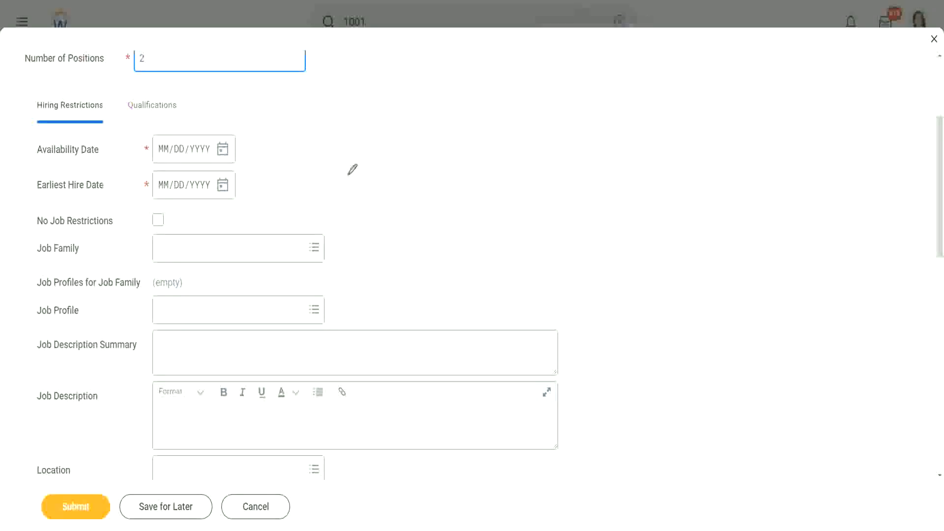
{"action": "left_click", "coordinate": [222, 154]}
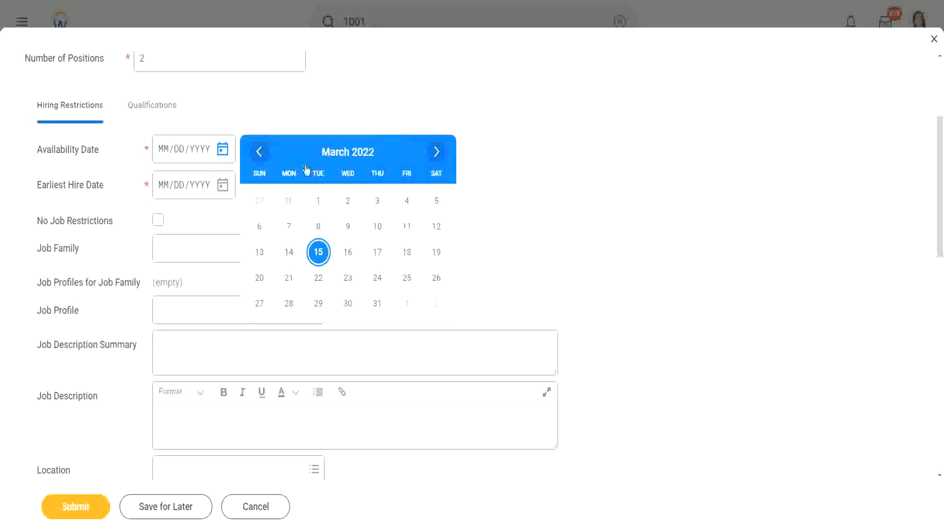
{"action": "left_click", "coordinate": [289, 252]}
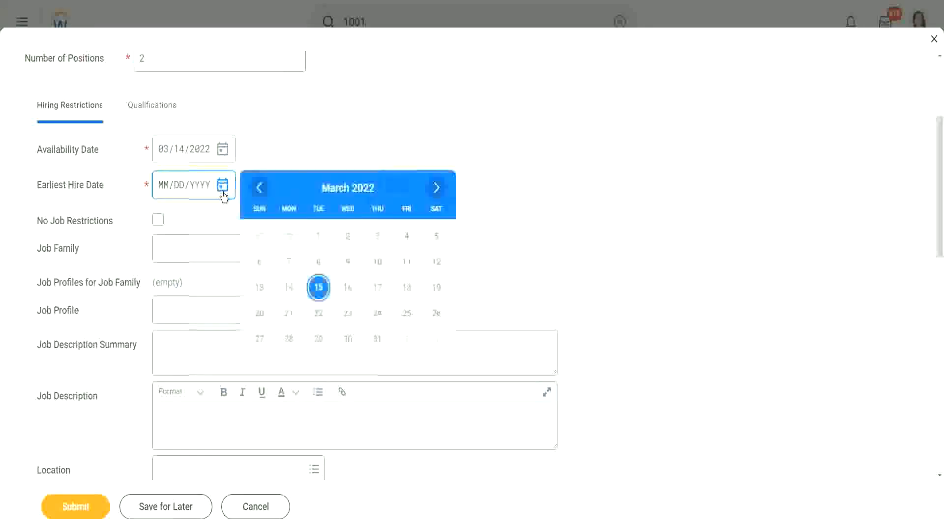
{"action": "left_click", "coordinate": [291, 287]}
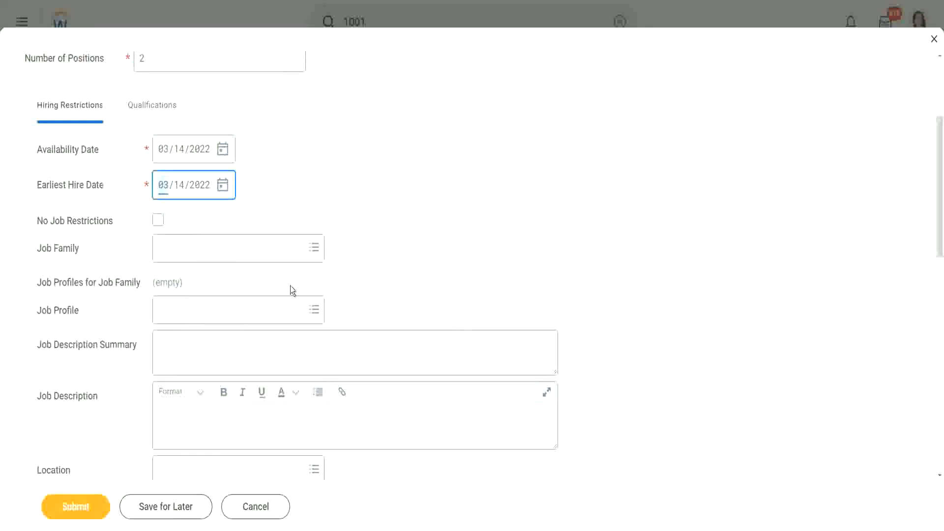
- Try earliest hire dates before the availability date, first 03/01/2022 and then 03/02/2022
{"action": "left_click", "coordinate": [223, 186]}
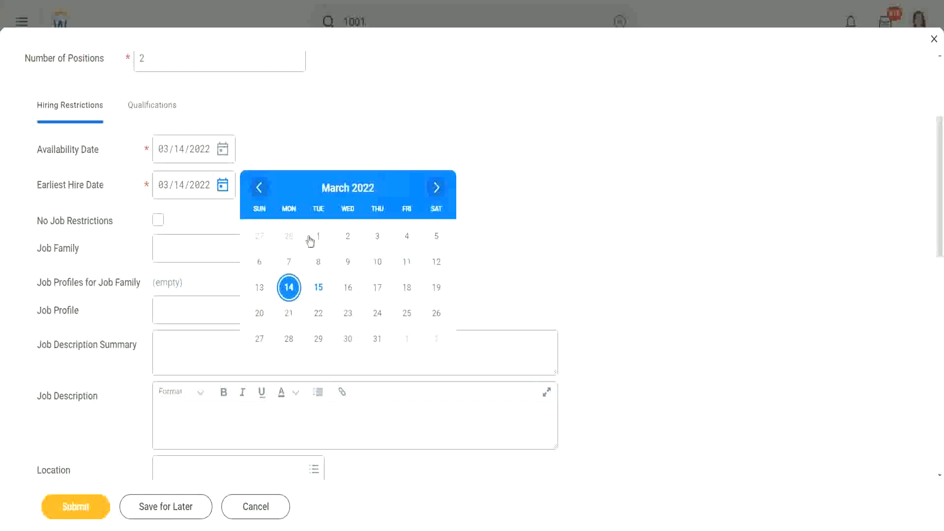
{"action": "left_click", "coordinate": [319, 236]}
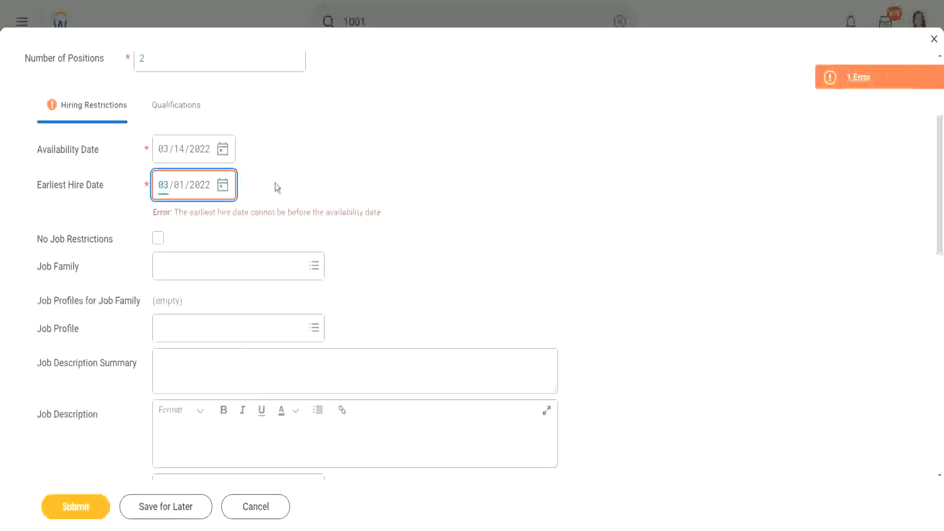
{"action": "left_click", "coordinate": [175, 215]}
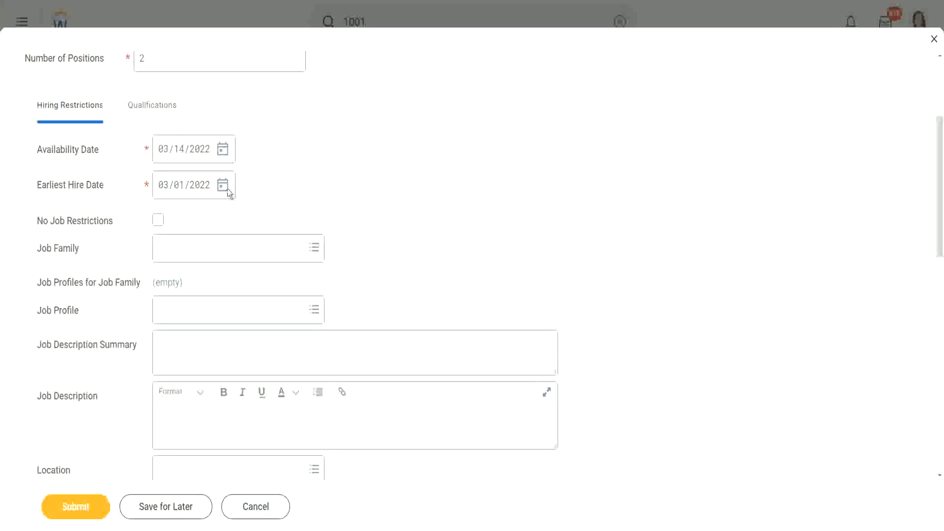
{"action": "left_click", "coordinate": [180, 189]}
{"action": "type", "text": "2"}
- Set the earliest hire date back to 03/14/2022 to match the availability date
{"action": "left_click", "coordinate": [222, 190]}
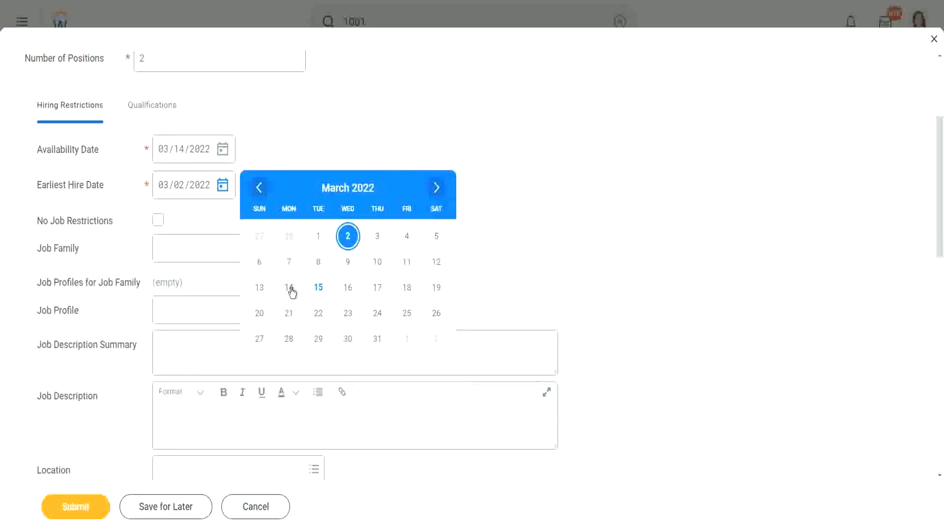
{"action": "left_click", "coordinate": [290, 289]}
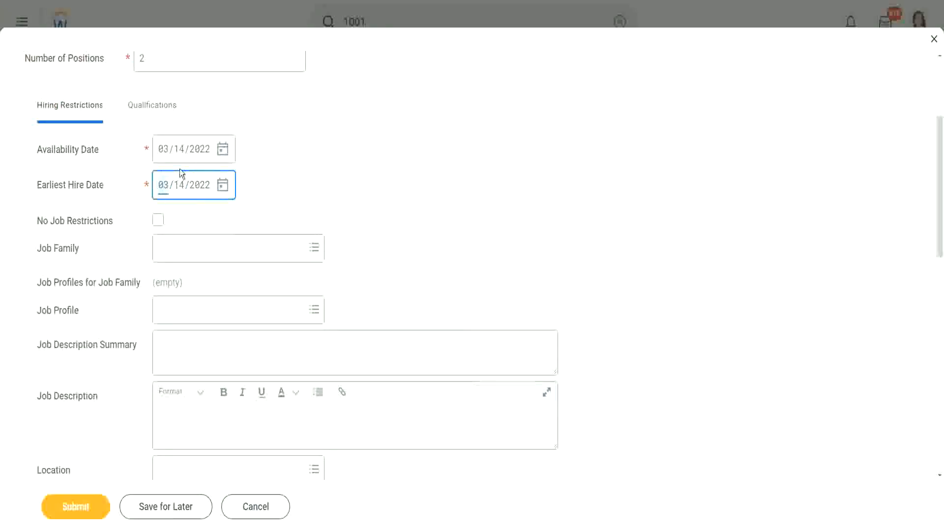
{"action": "left_click", "coordinate": [279, 170]}
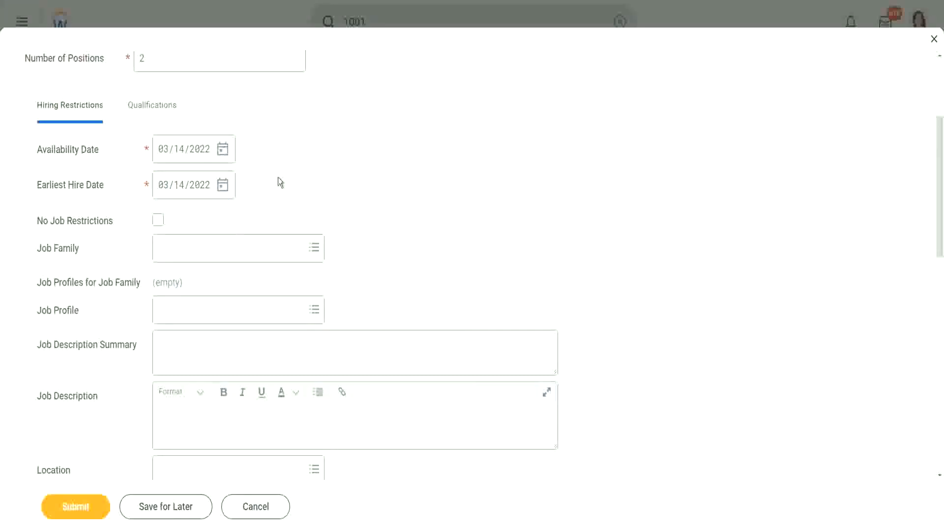